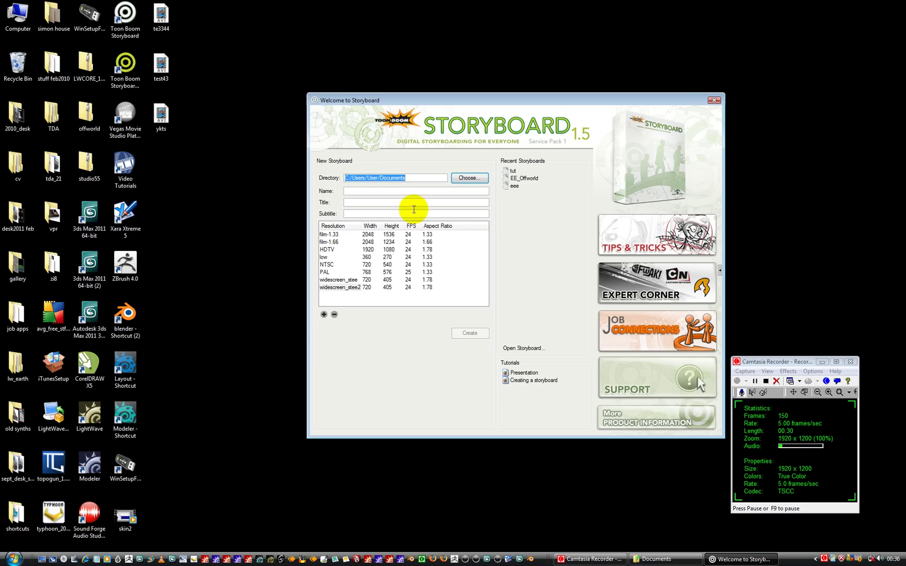
Step: Name the new storyboard tut67 and give it the title test and the subtitle one
click(408, 178)
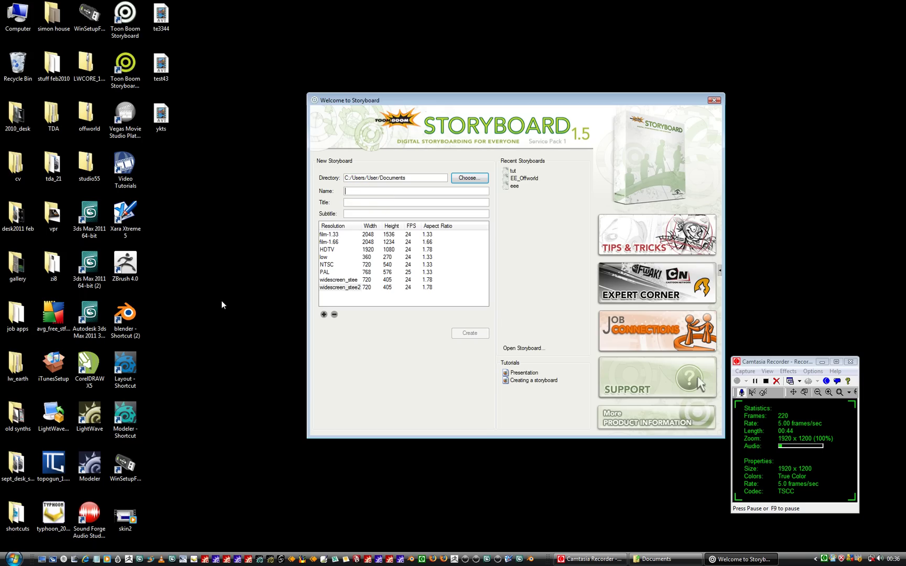
text(tut67)
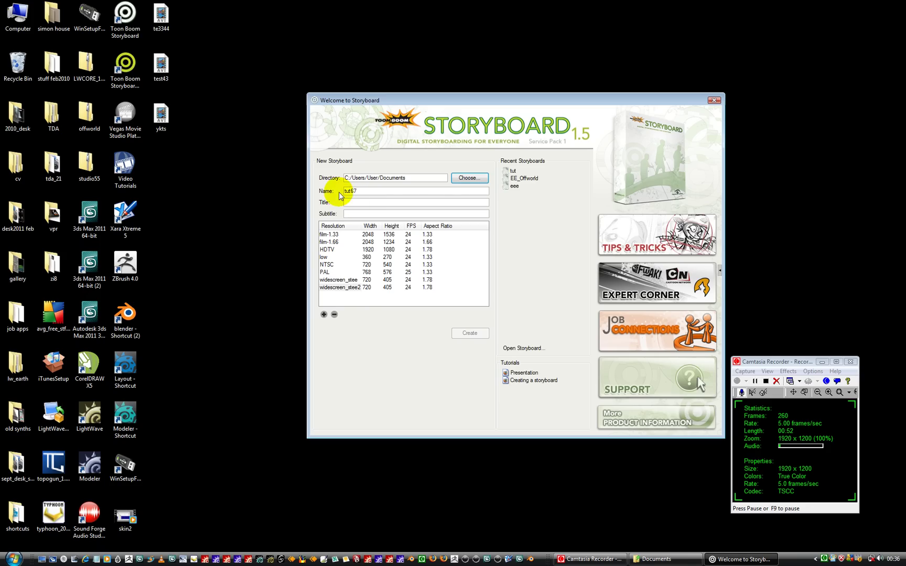
click(364, 201)
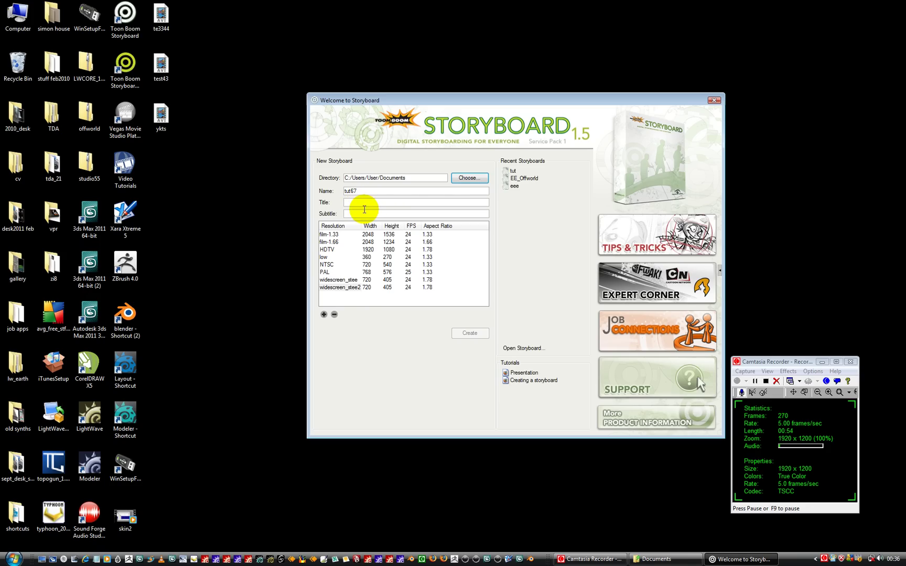
text(stet)
key(BackSpace)
key(BackSpace)
key(BackSpace)
key(BackSpace)
text(test)
click(364, 214)
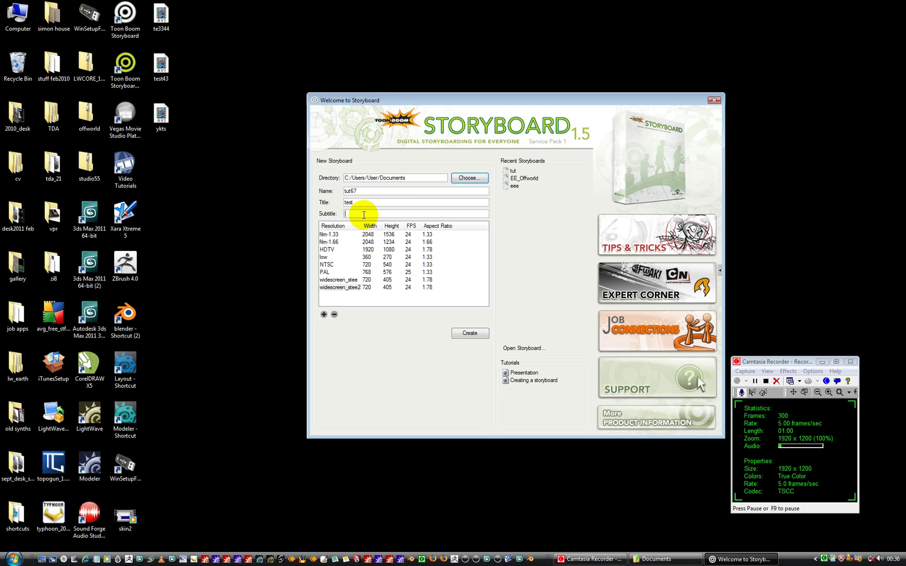
text(one)
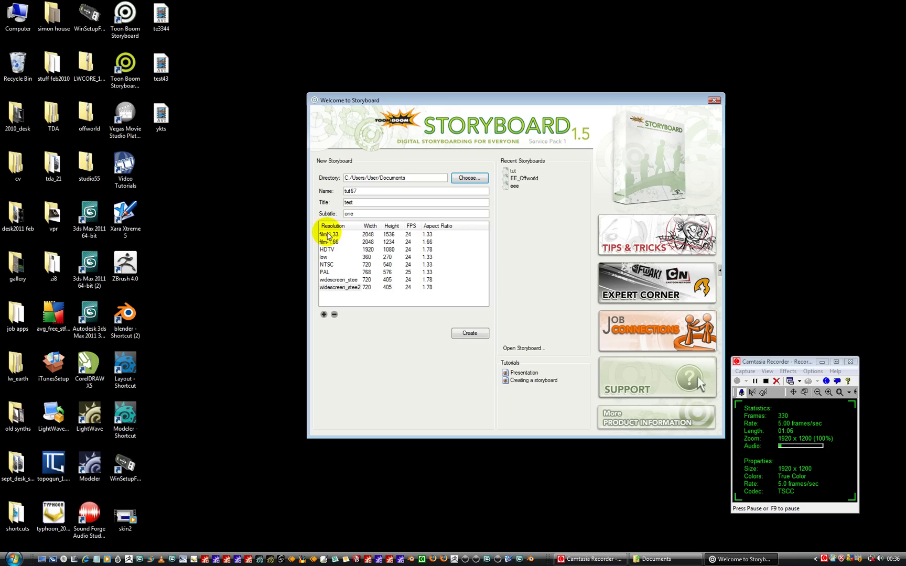
Step: Choose the widescreen_stee2 resolution preset and create the storyboard with it
click(334, 280)
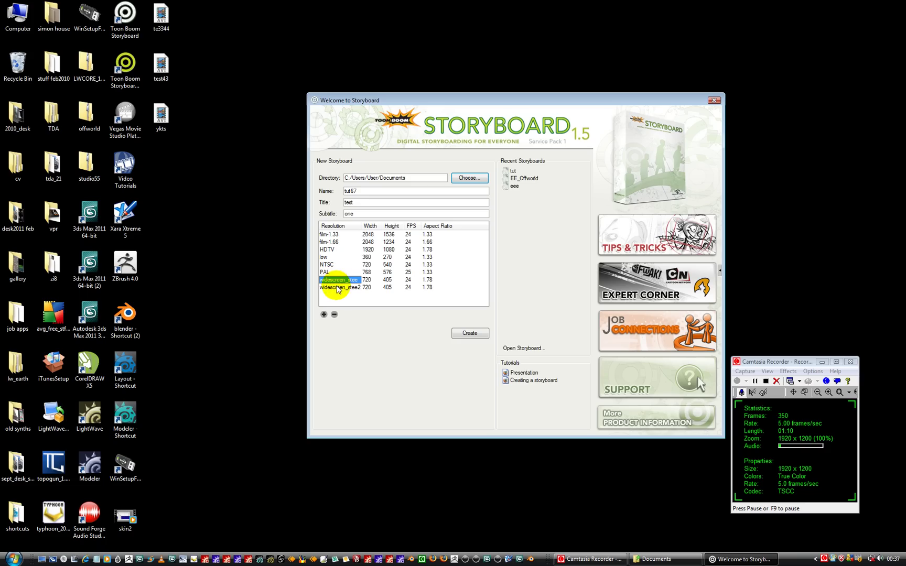
click(338, 287)
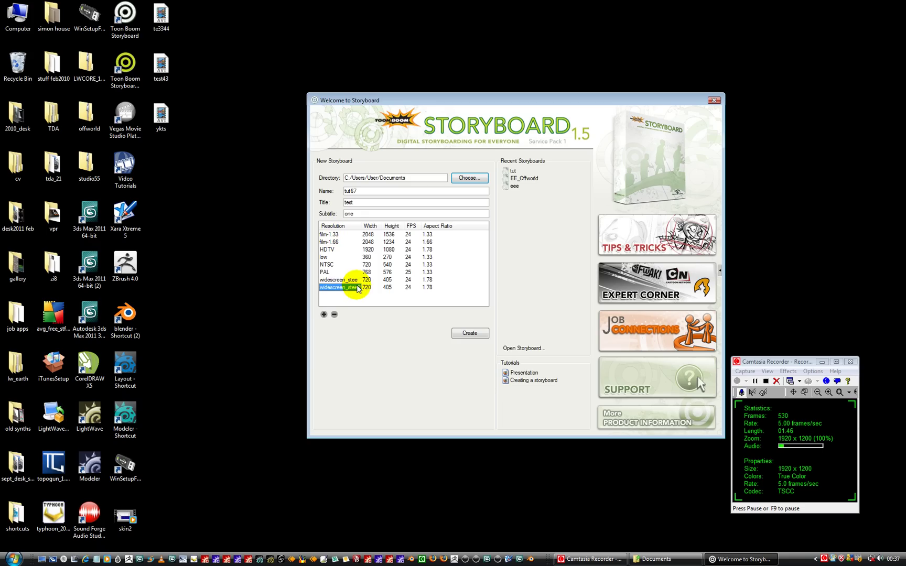
click(323, 315)
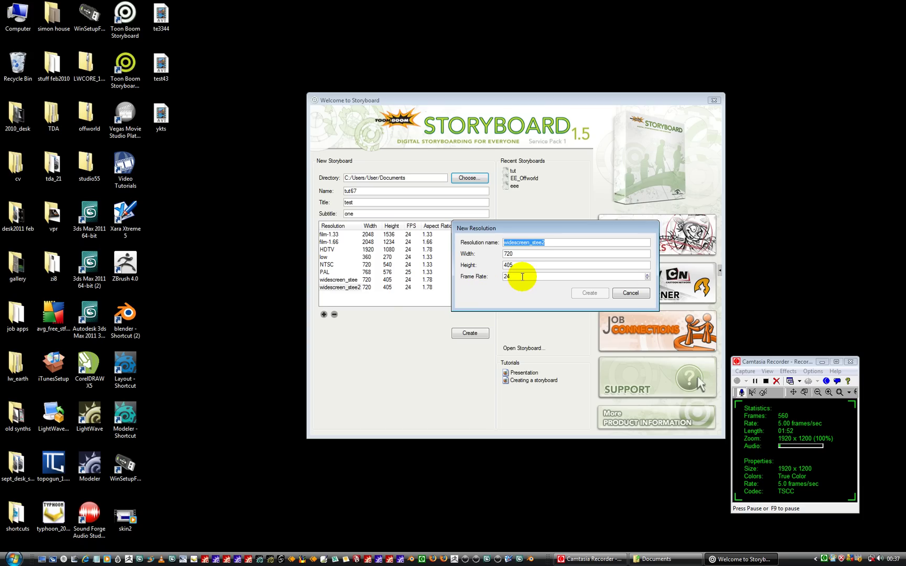
click(631, 292)
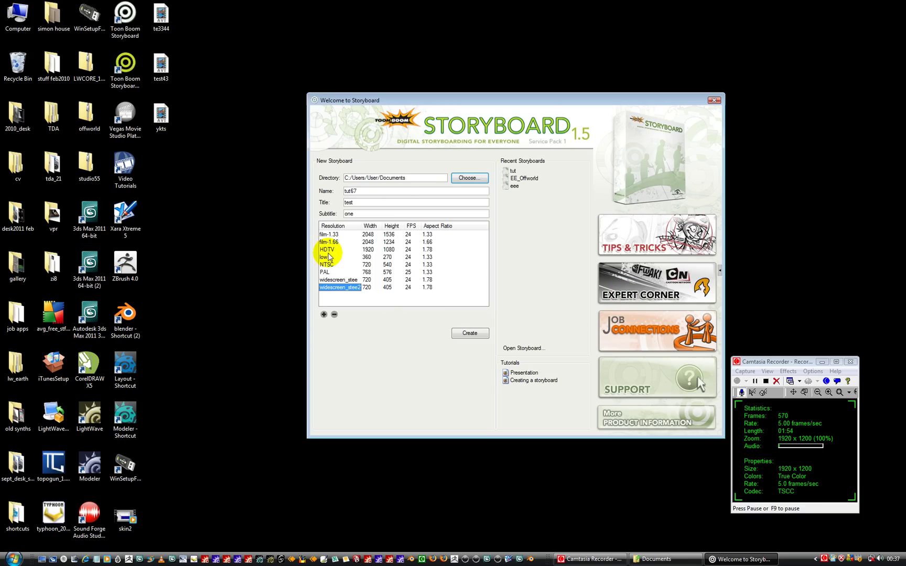
click(476, 335)
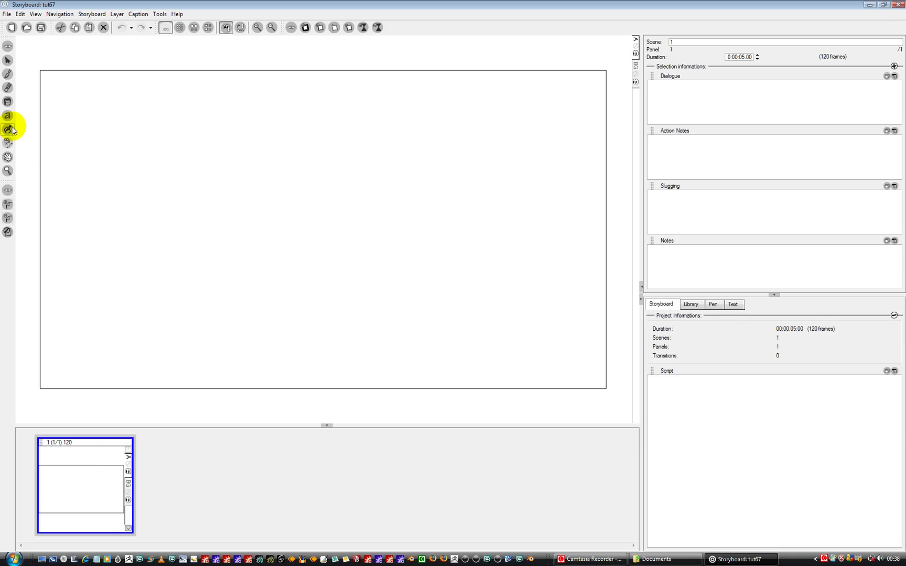
Step: Draw a short diagonal test brush stroke across the upper edge of the panel frame and undo it
click(9, 129)
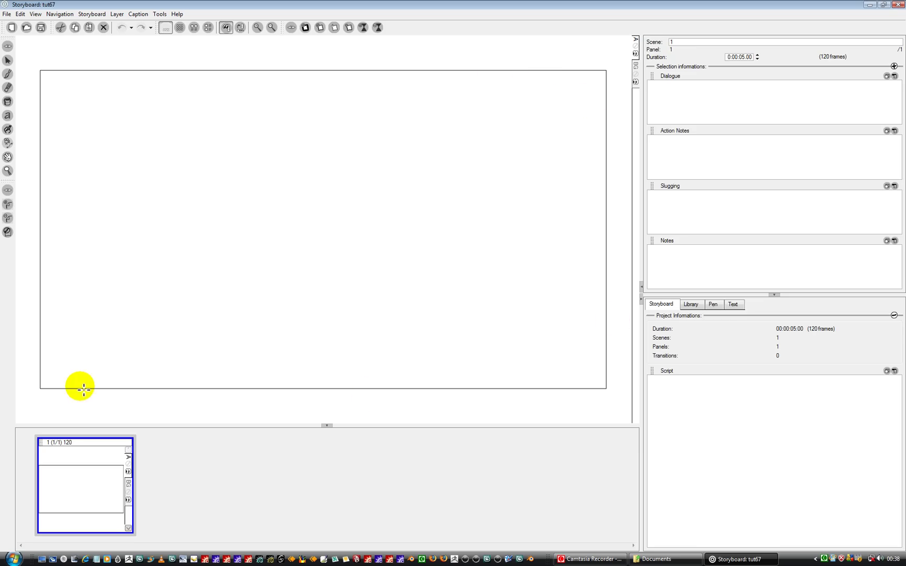
click(7, 75)
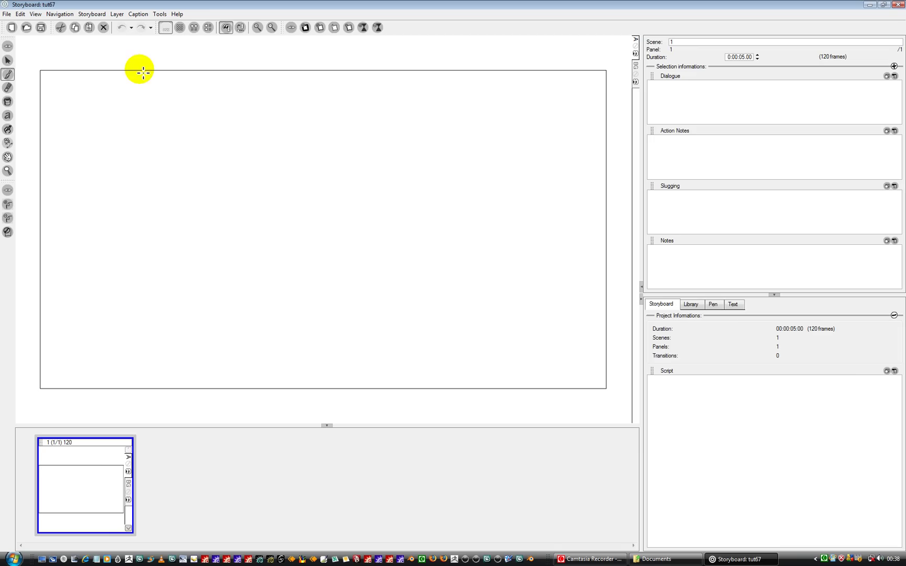
drag(130, 53, 174, 81)
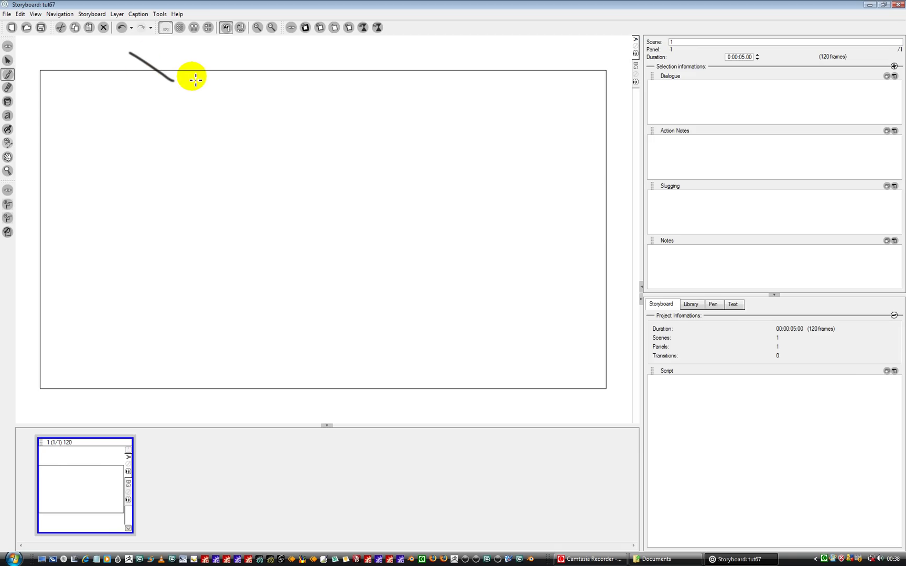
key(ctrl+z)
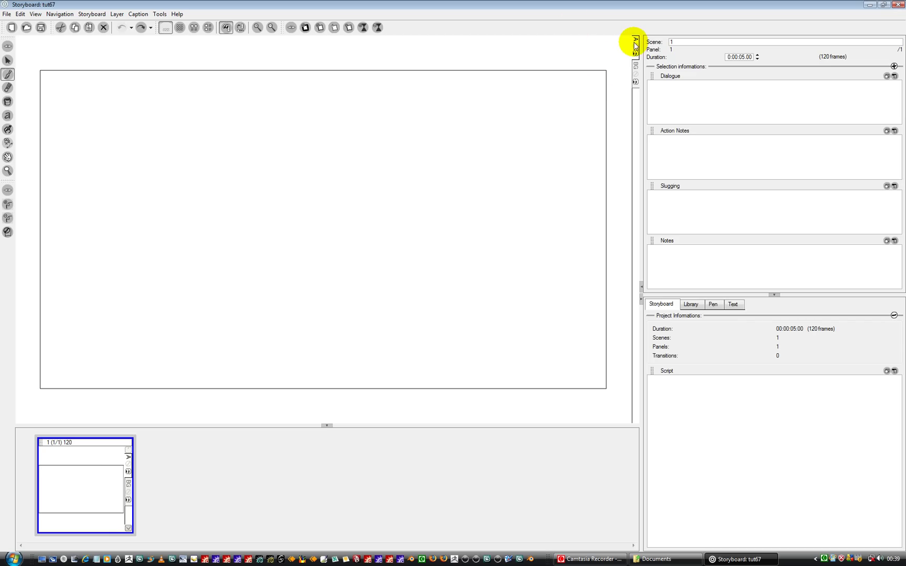
Step: Draw a loose loop on the BG layer in the middle of the panel, and hide and show that layer
click(635, 67)
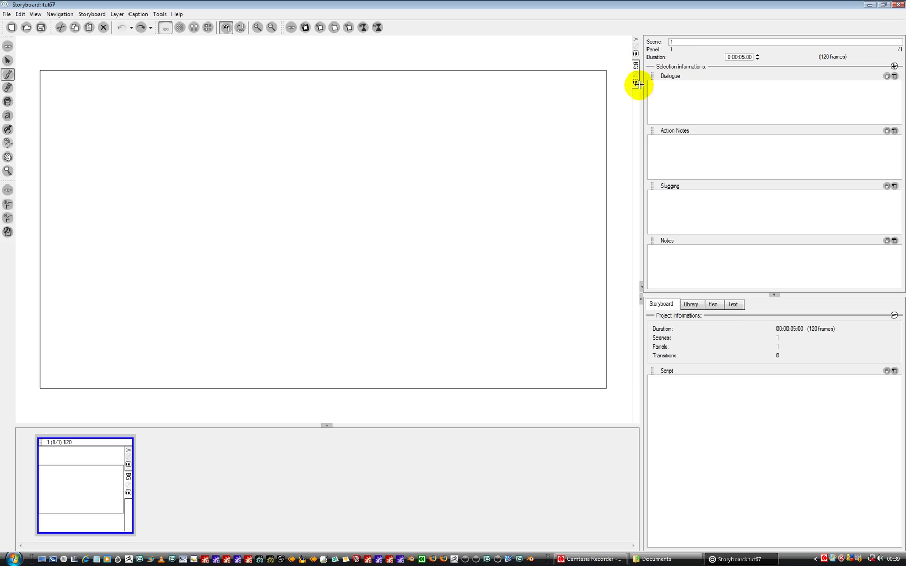
click(635, 83)
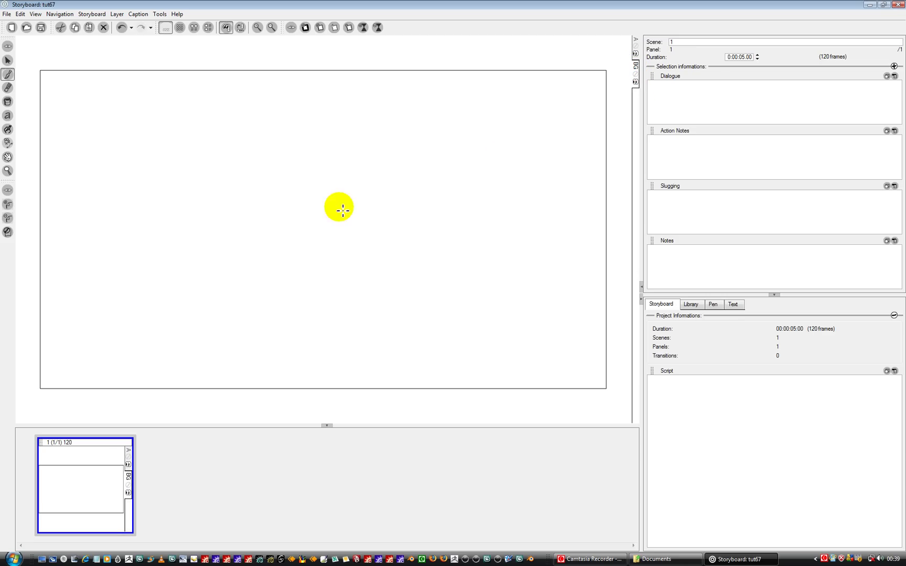
mouse_move(315, 179)
mouse_down()
mouse_move(373, 232)
mouse_move(289, 212)
mouse_up()
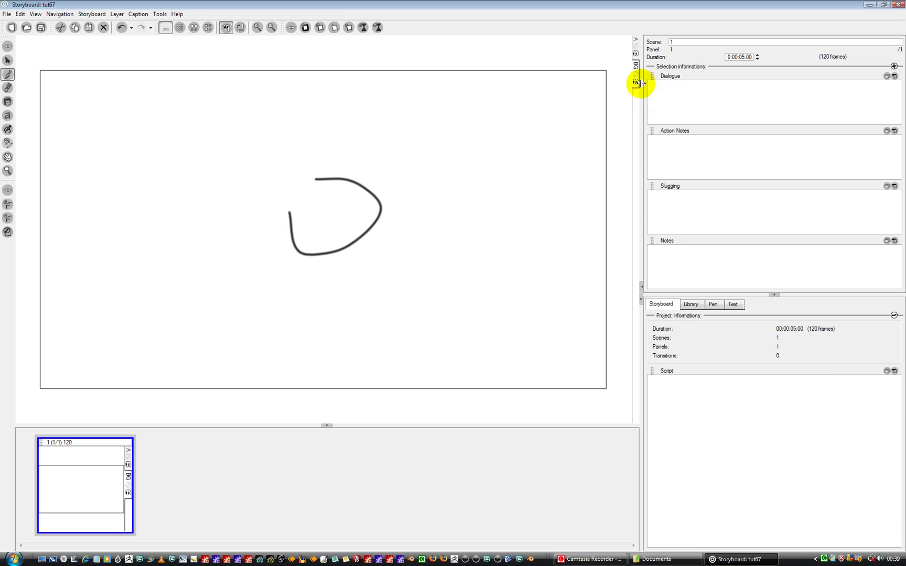
click(635, 82)
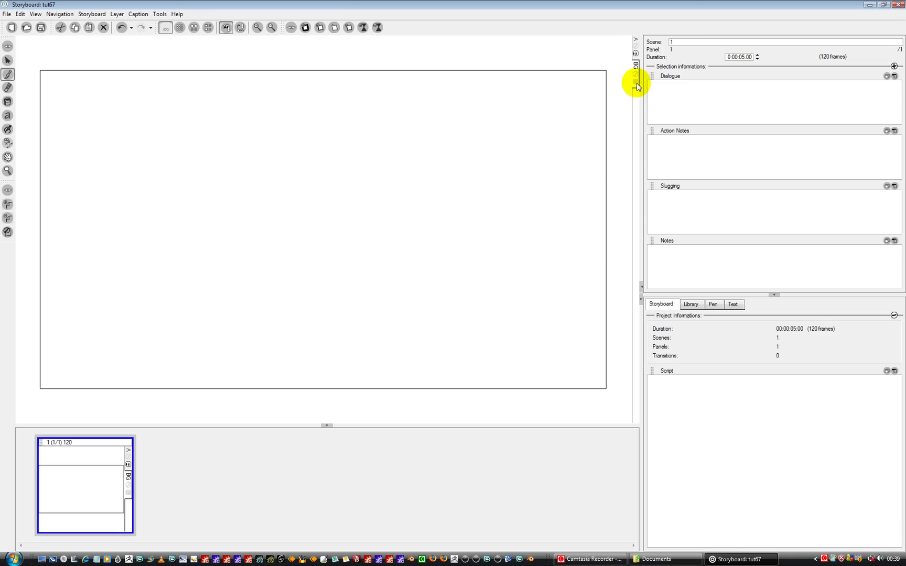
click(636, 82)
Step: Lock and unlock the BG layer, scribble over the loop as a test, and undo the BG layer changes
click(636, 75)
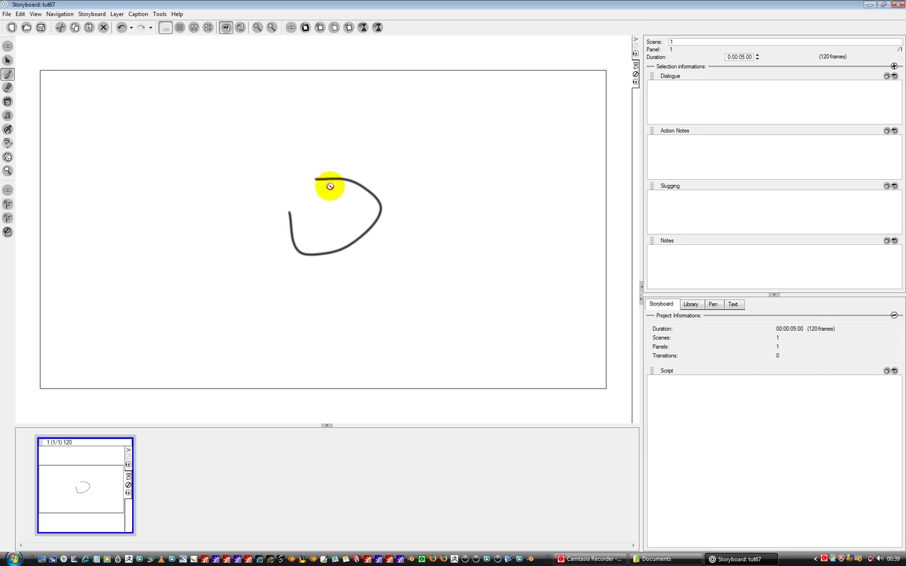
click(635, 74)
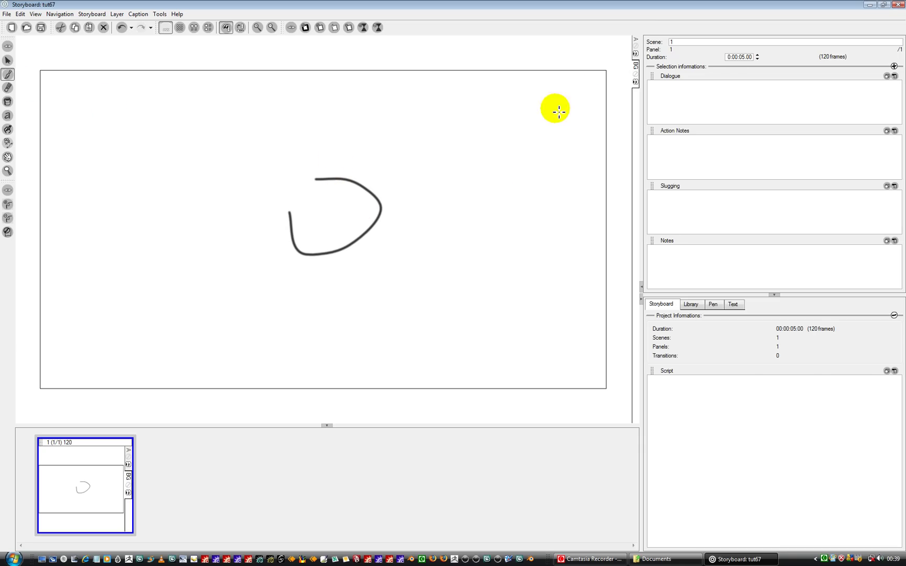
mouse_move(350, 200)
mouse_down()
mouse_move(295, 176)
mouse_move(249, 207)
mouse_up()
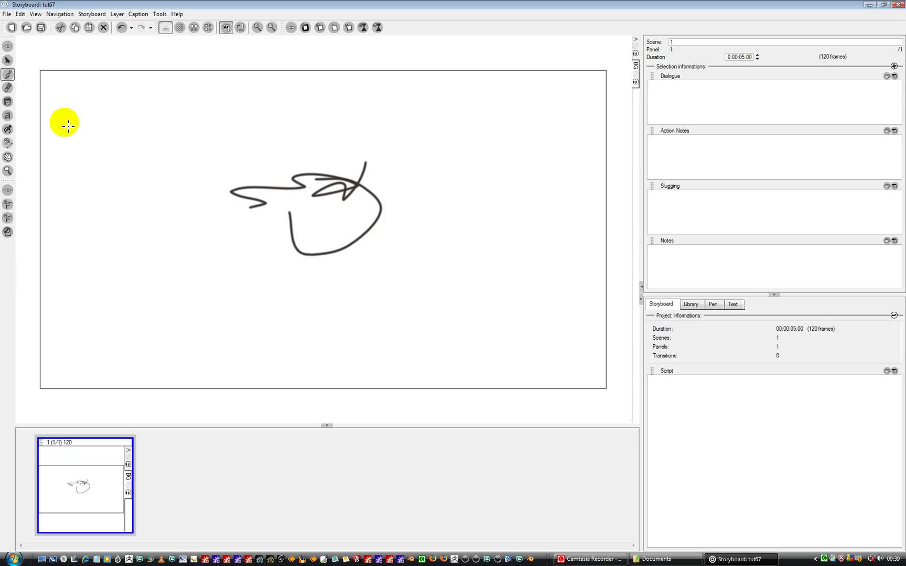
key(ctrl+z)
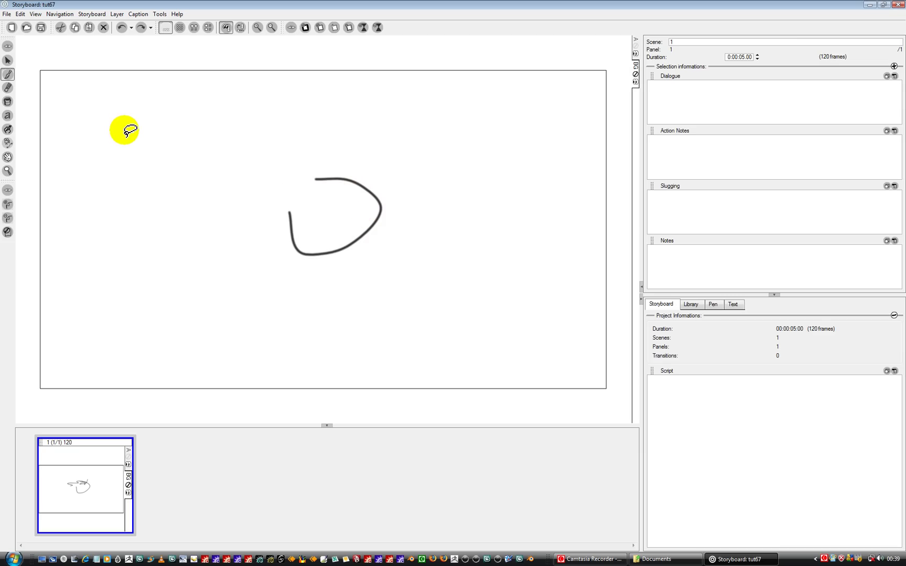
key(ctrl+z)
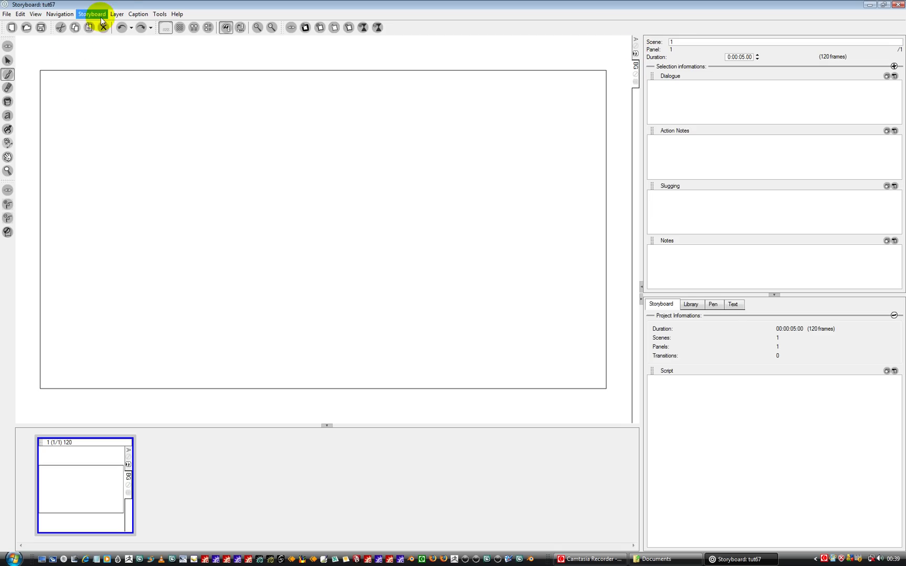
click(118, 14)
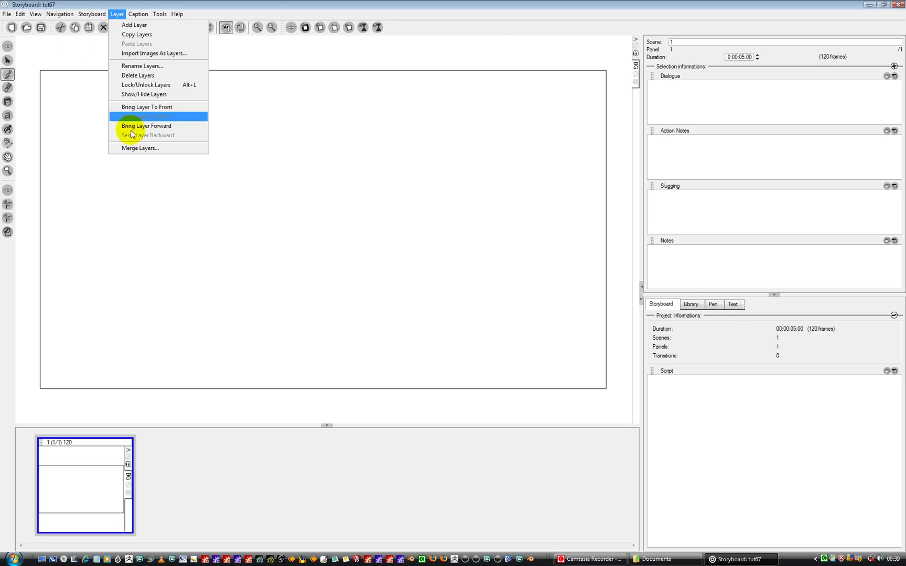
mouse_move(178, 14)
click(266, 4)
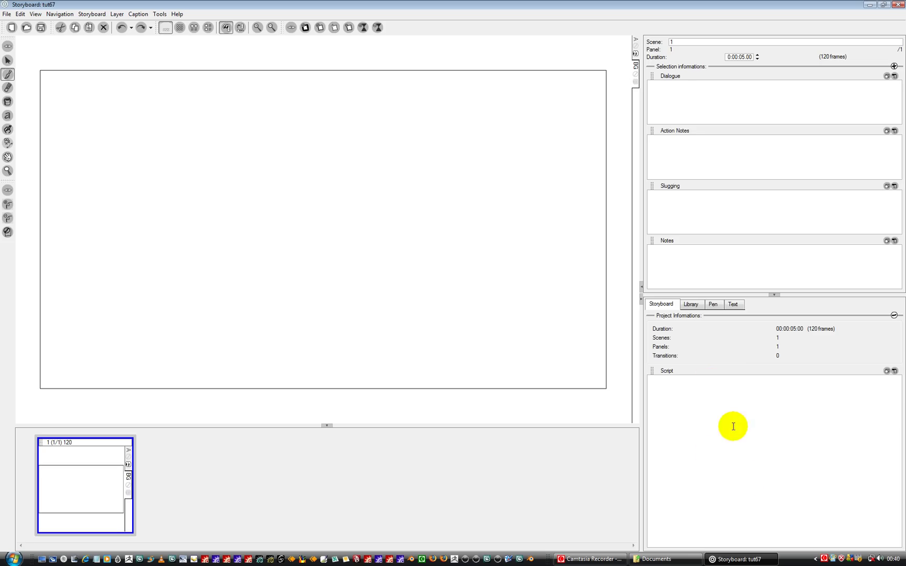
Step: Open the Kevin folder under Templates > Characters in the library
click(690, 306)
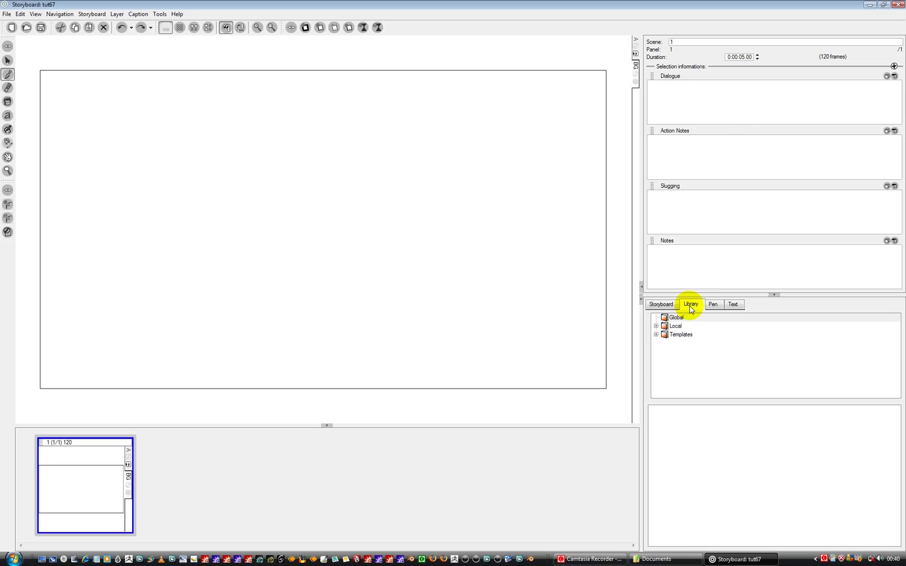
click(655, 334)
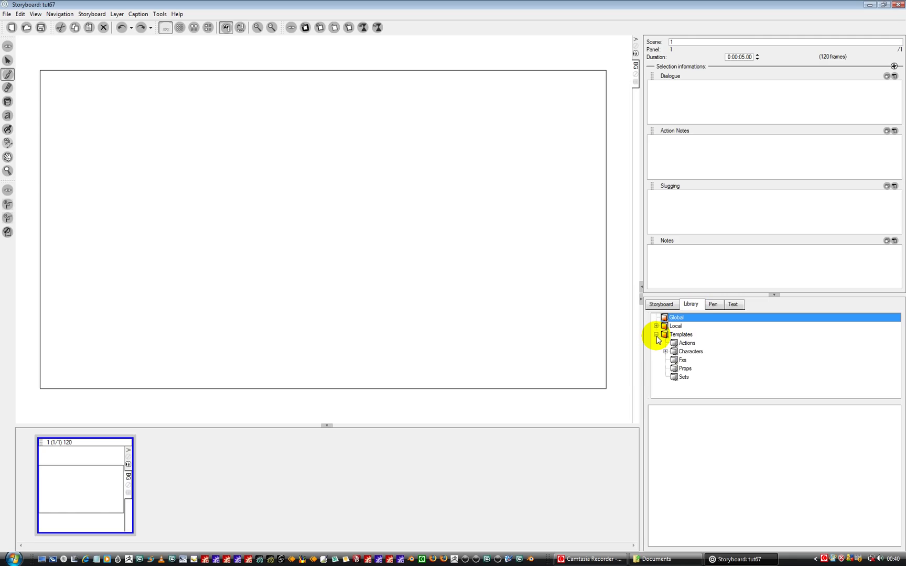
click(691, 352)
click(665, 352)
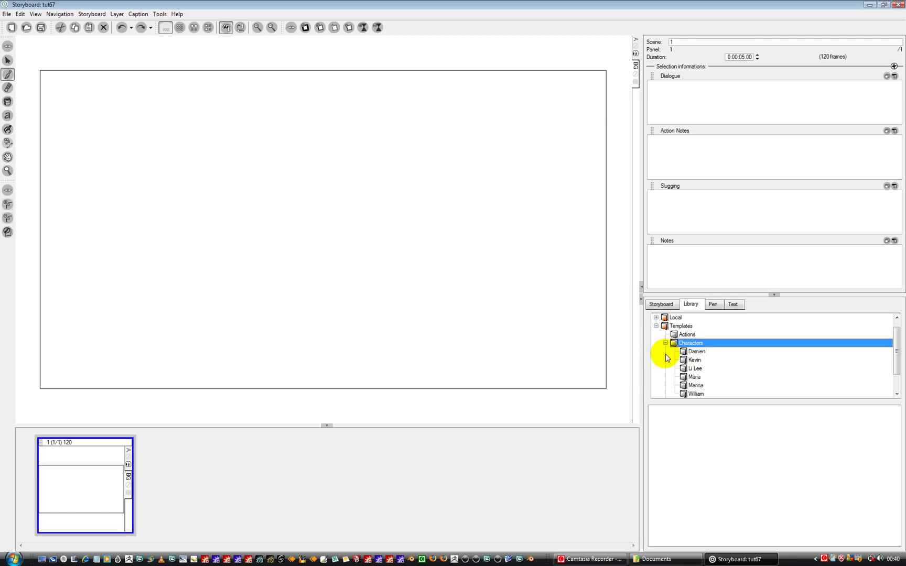
click(694, 360)
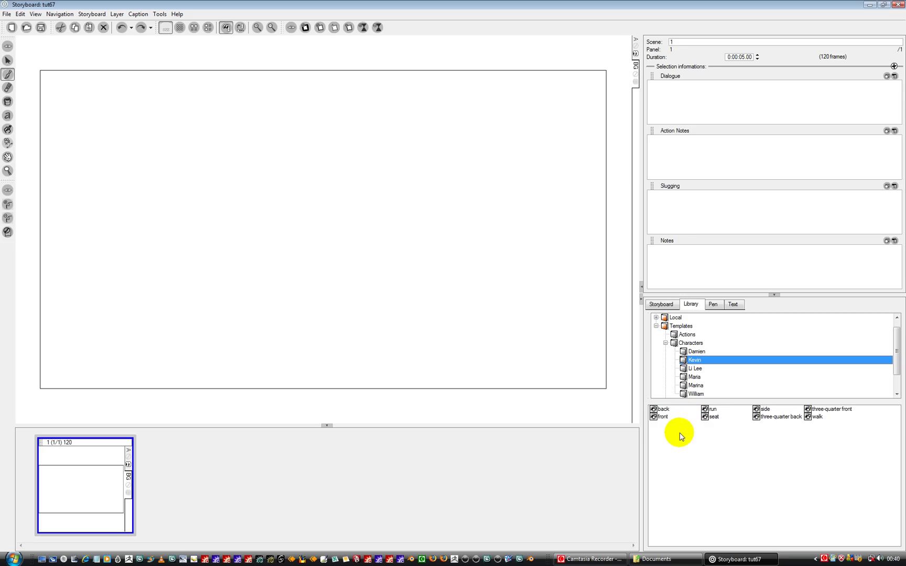
Step: Show the library's Kevin templates as thumbnails
right_click(707, 433)
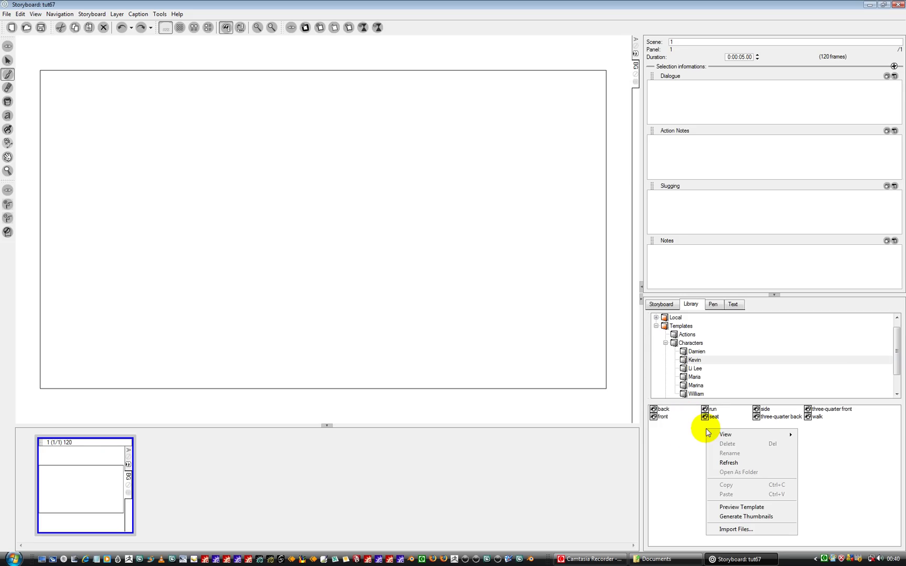
mouse_move(735, 436)
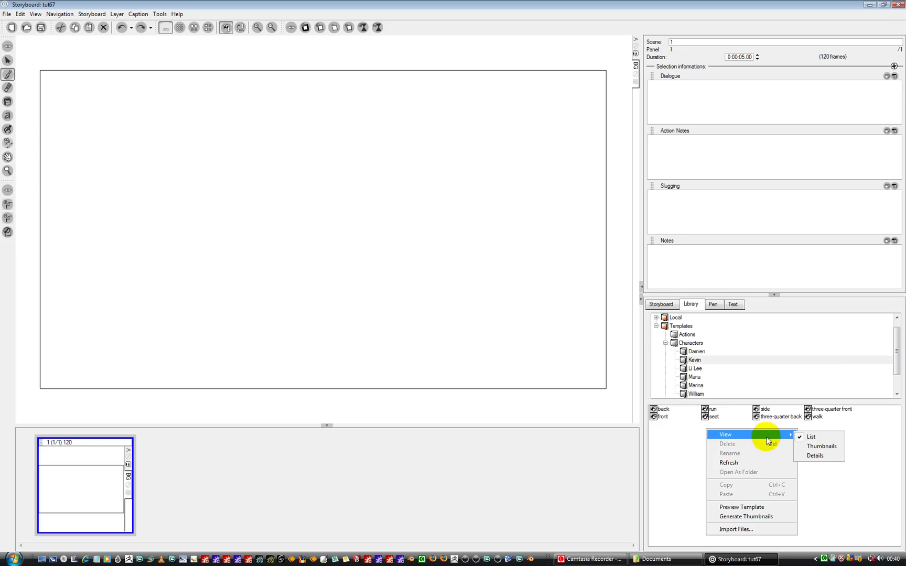
click(830, 449)
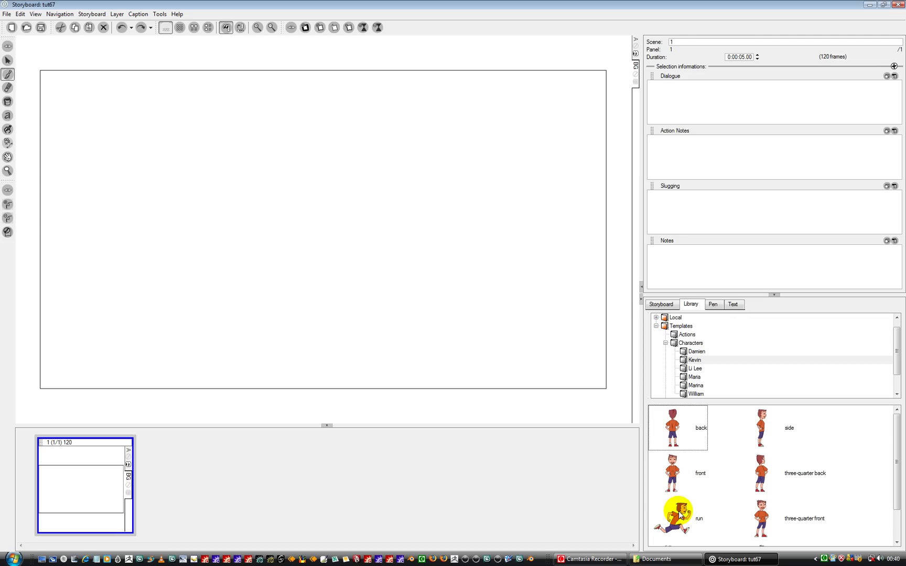
Step: Place Kevin's front pose template in the middle of the first panel
drag(679, 516, 670, 484)
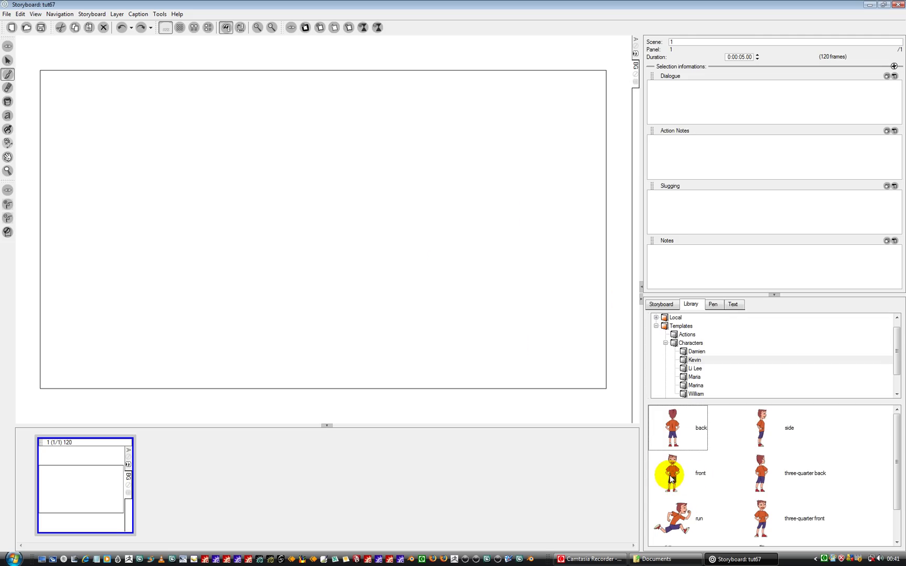
click(671, 478)
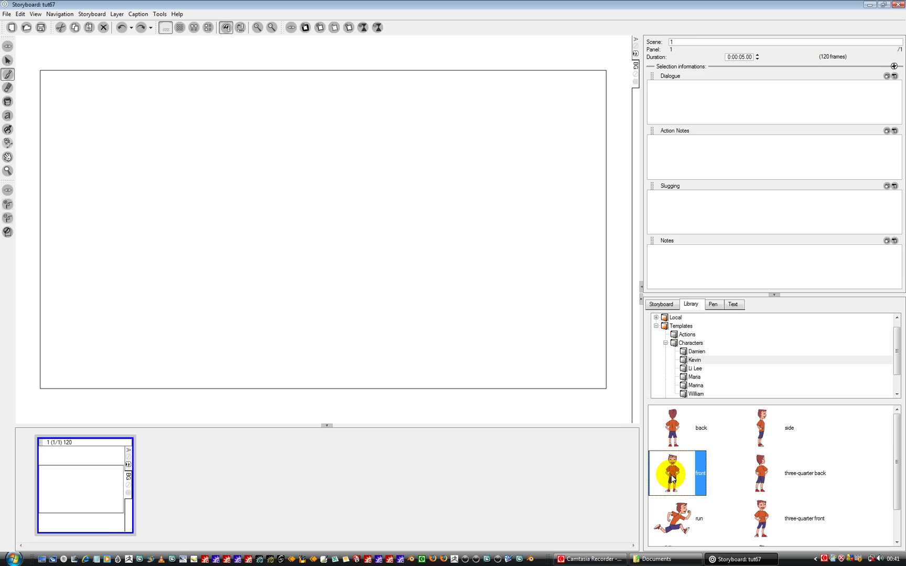
drag(671, 478, 363, 315)
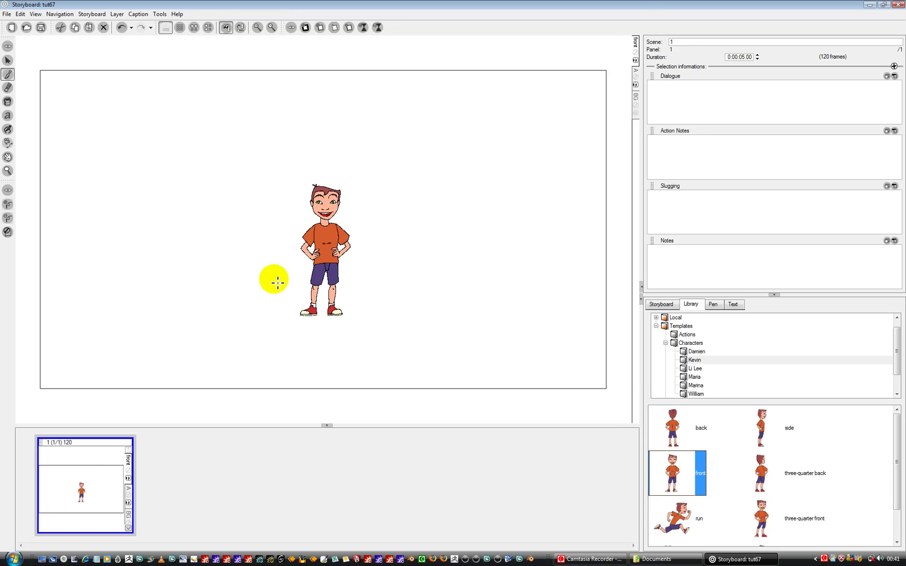
Step: Enlarge Kevin to about one and a half times his size and move him to the panel's lower-left corner
click(8, 62)
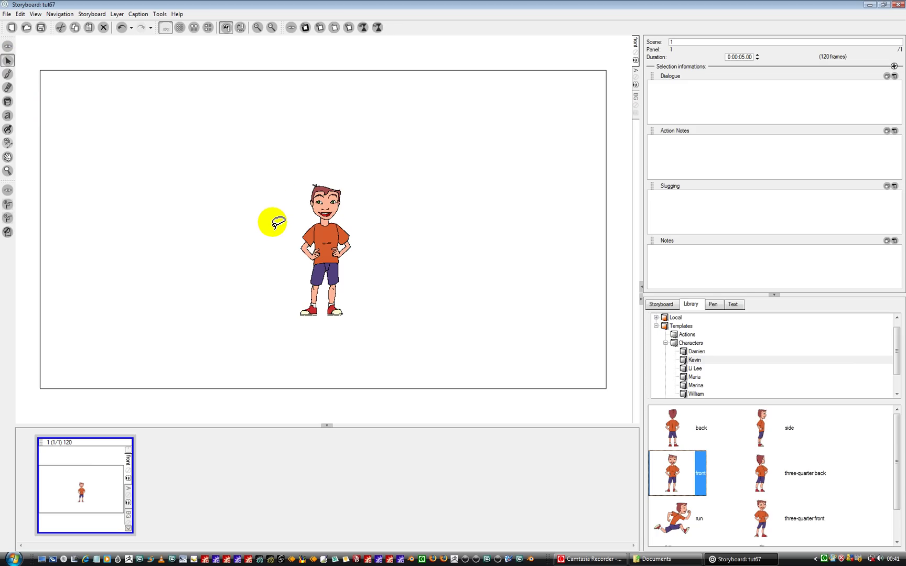
mouse_move(276, 221)
mouse_down()
mouse_move(317, 162)
mouse_move(333, 360)
mouse_move(236, 259)
mouse_move(329, 158)
mouse_up()
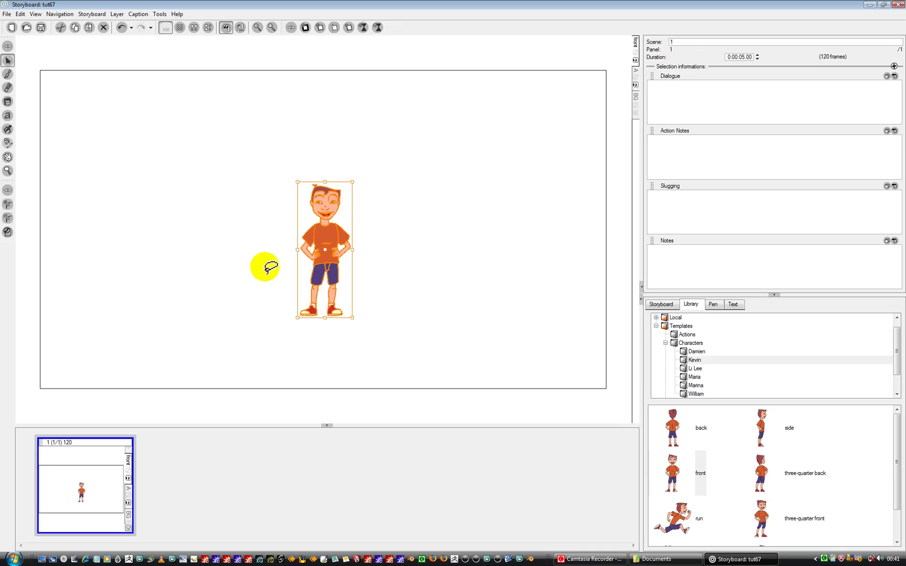
drag(296, 182, 269, 101)
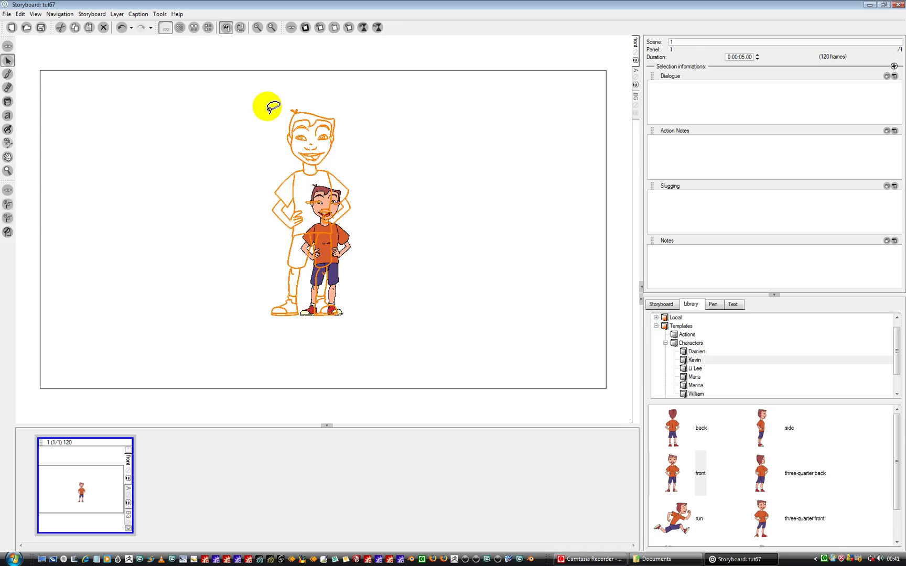
click(302, 204)
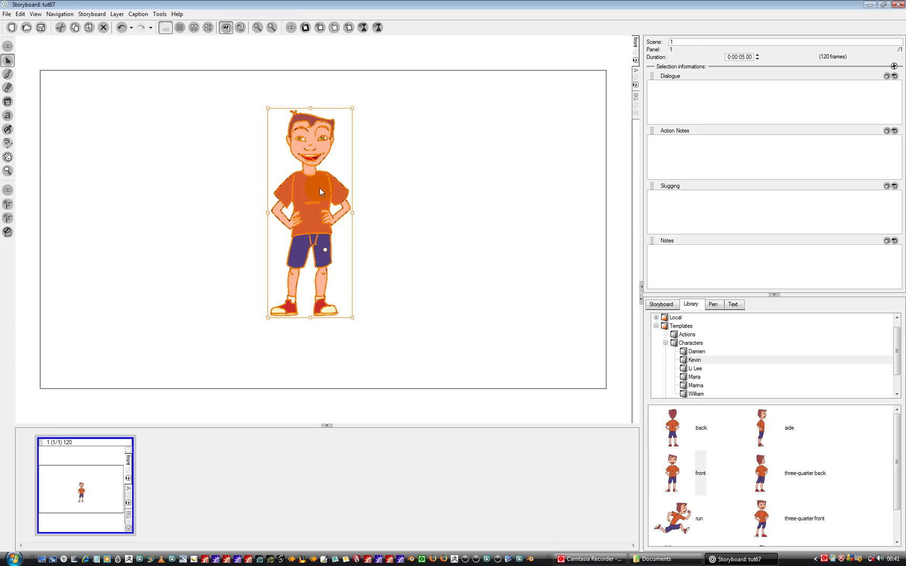
drag(320, 192, 103, 261)
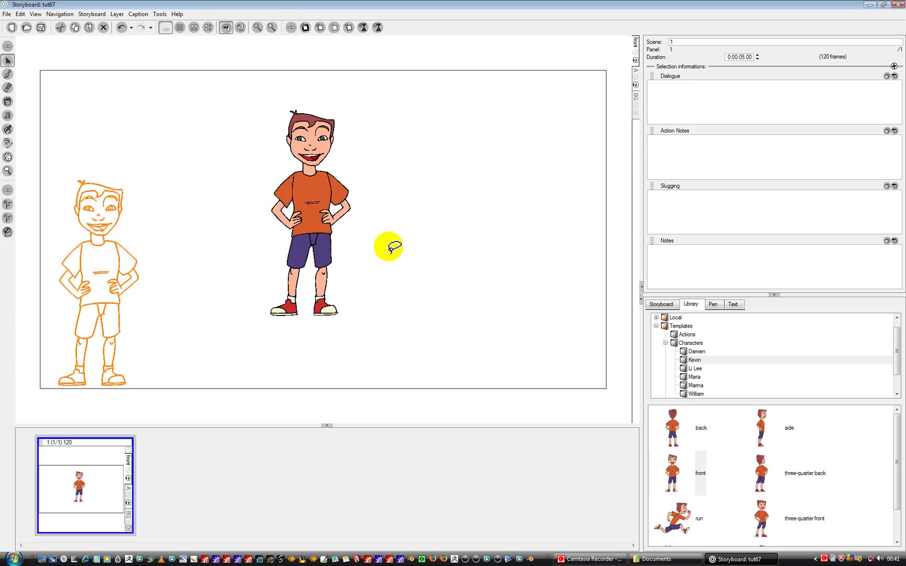
click(227, 258)
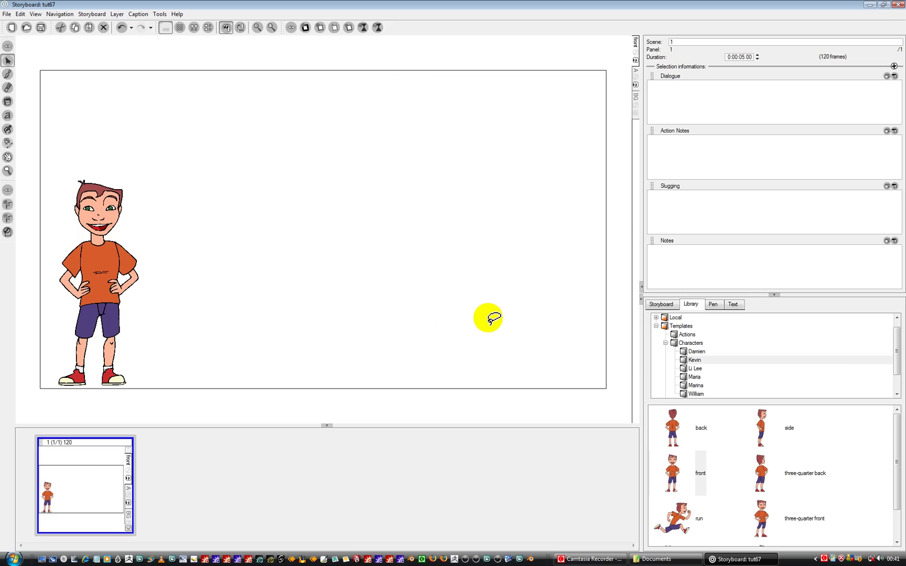
Step: Place the room template from the library's Sets folder in the middle of the panel
click(664, 344)
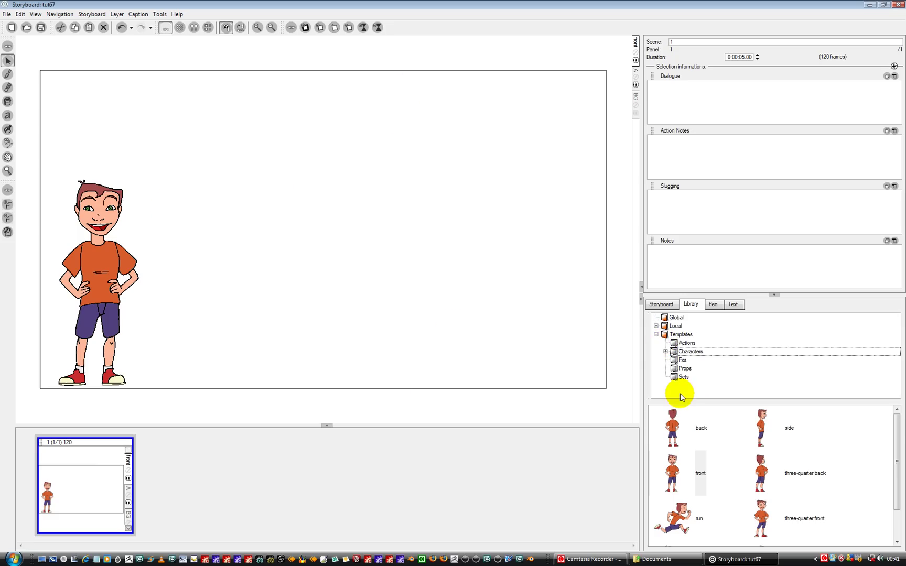
click(674, 377)
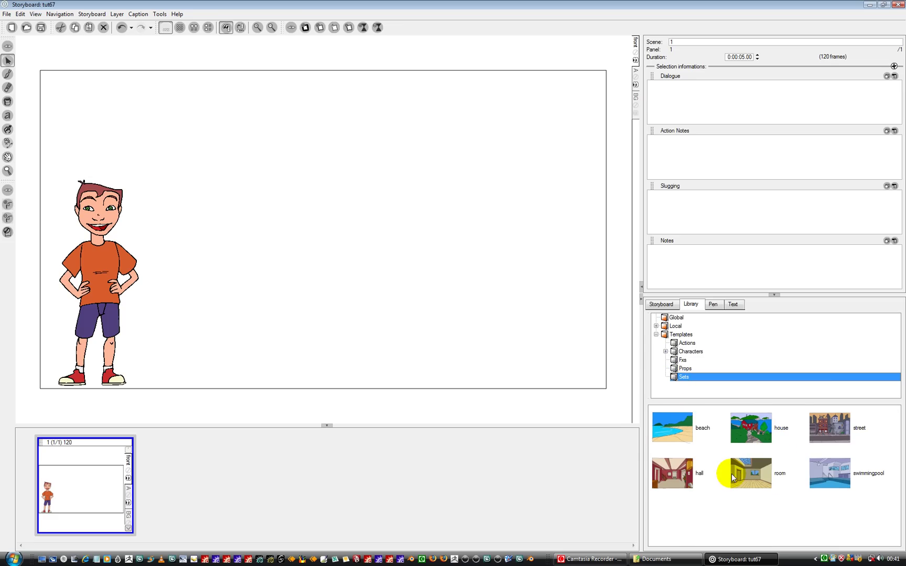
click(752, 475)
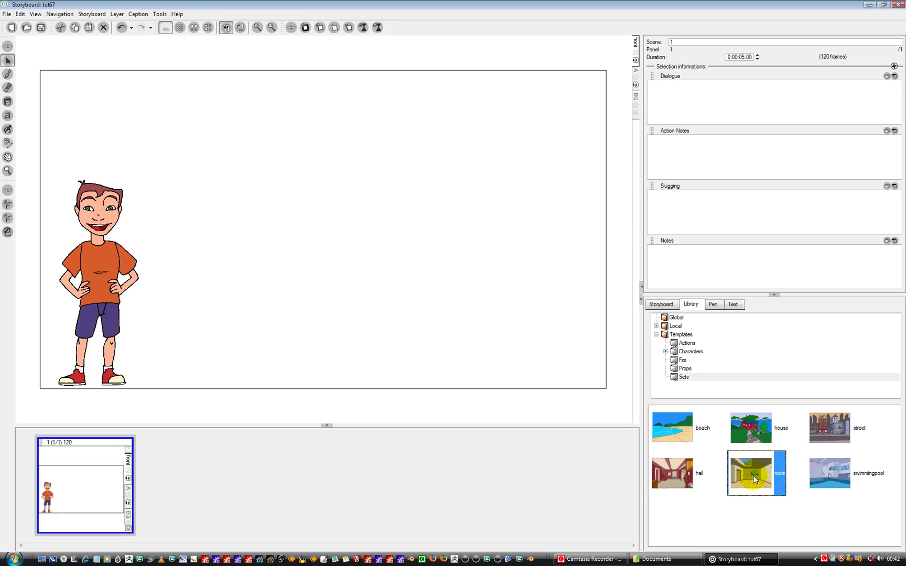
drag(753, 475, 329, 243)
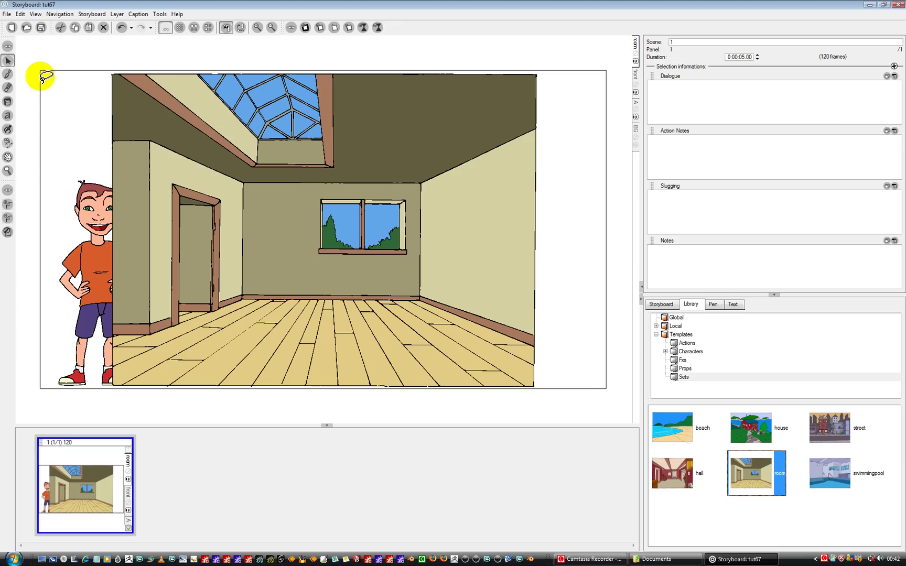
Step: Align the room background with the panel's left edge and stretch it to fill the whole frame
mouse_move(86, 95)
mouse_down()
mouse_move(114, 58)
mouse_move(460, 46)
mouse_move(569, 96)
mouse_move(557, 314)
mouse_move(564, 371)
mouse_move(352, 421)
mouse_move(63, 427)
mouse_move(67, 107)
mouse_move(86, 65)
mouse_move(219, 40)
mouse_up()
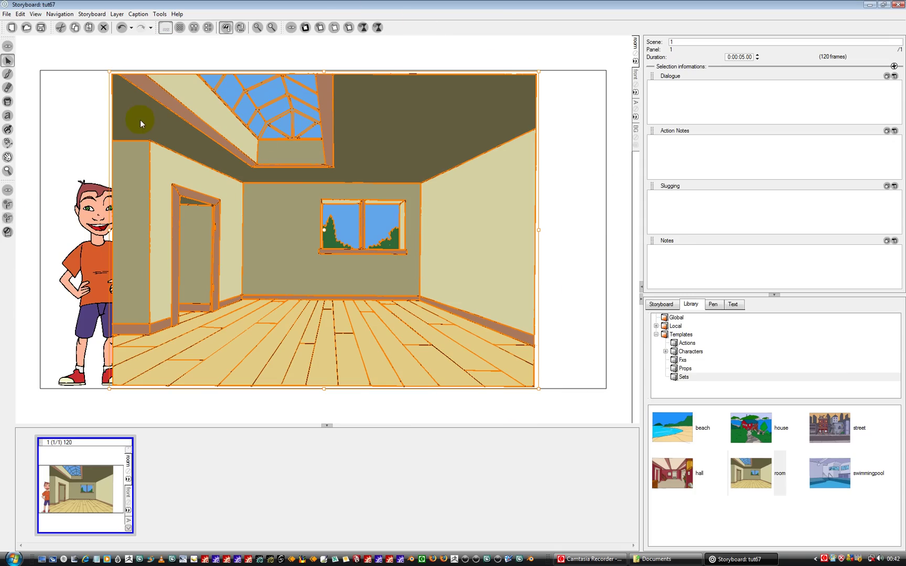
drag(141, 124, 86, 120)
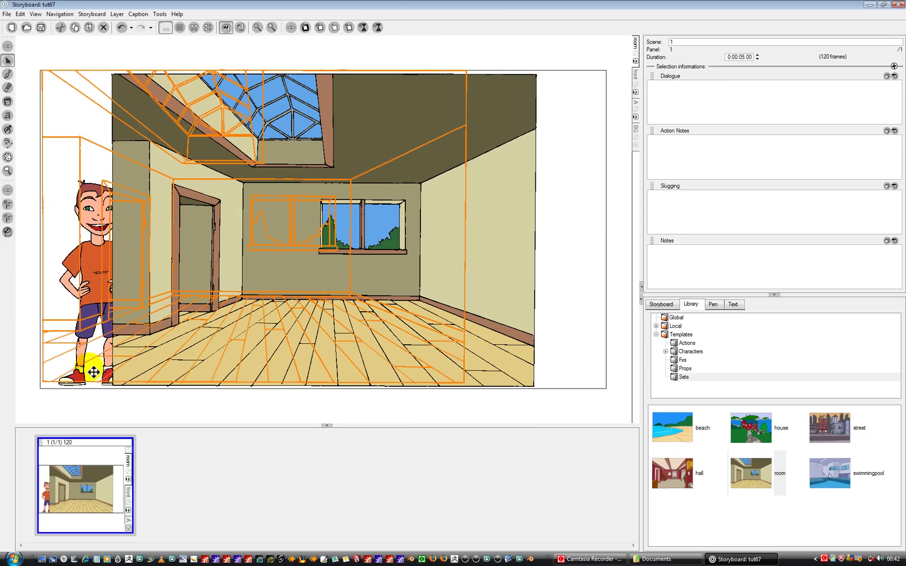
drag(37, 388, 33, 392)
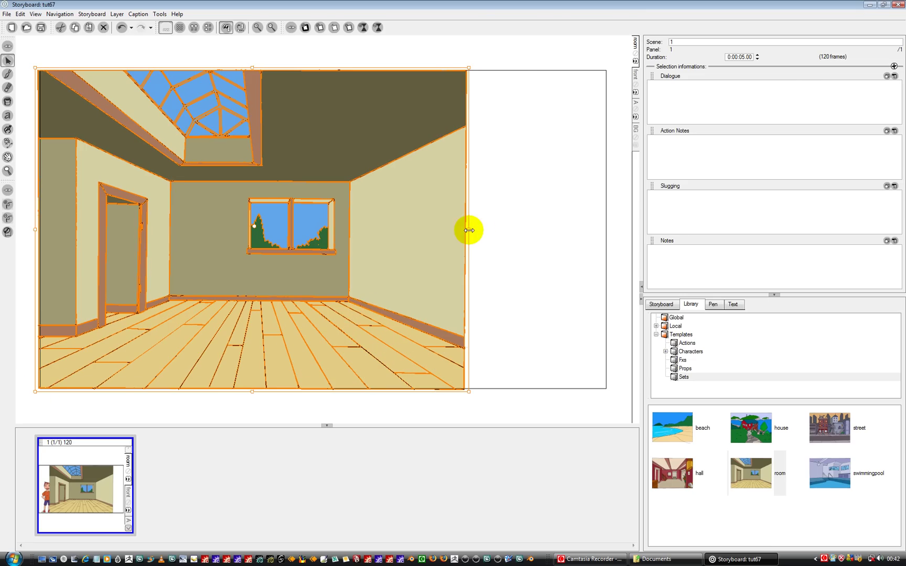
drag(468, 229, 610, 229)
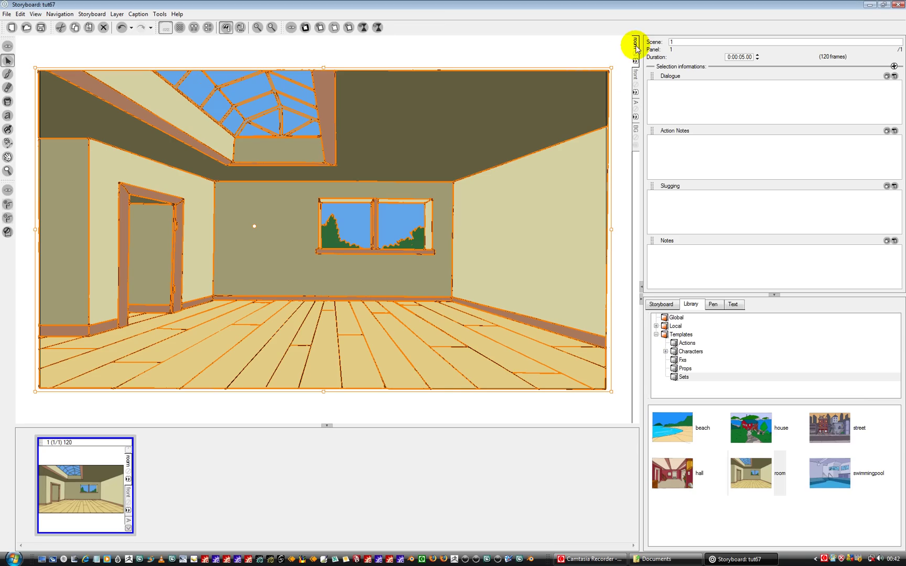
Step: Send the room layer to the back, behind Kevin
click(638, 78)
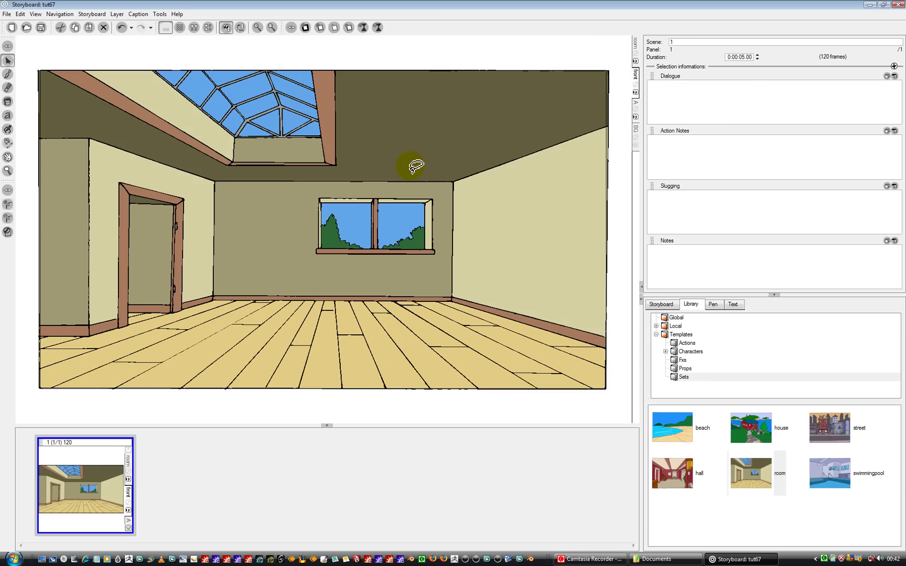
click(635, 44)
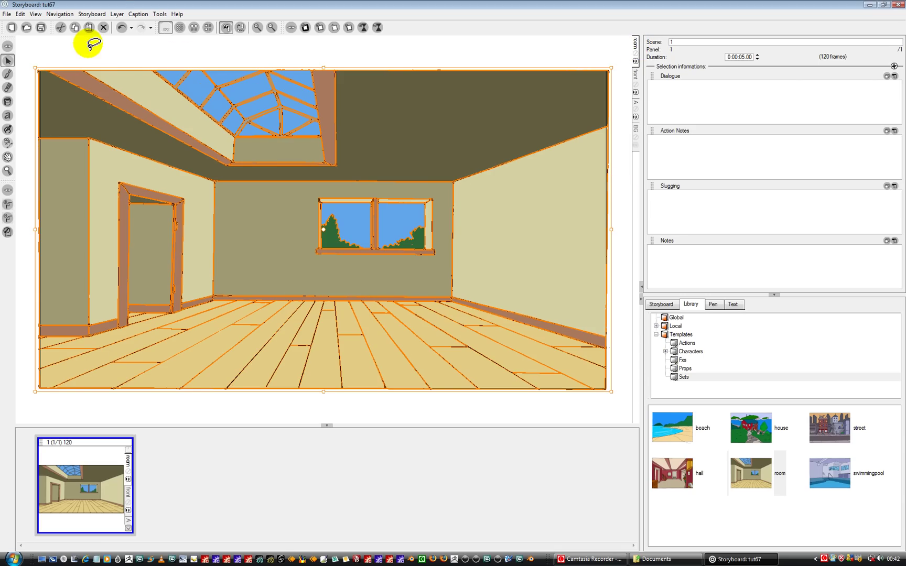
click(117, 14)
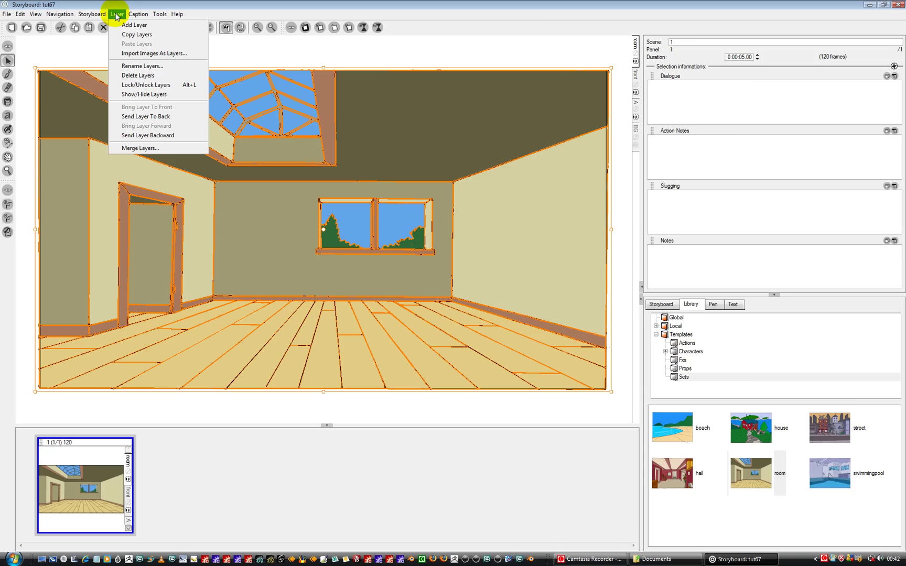
click(147, 116)
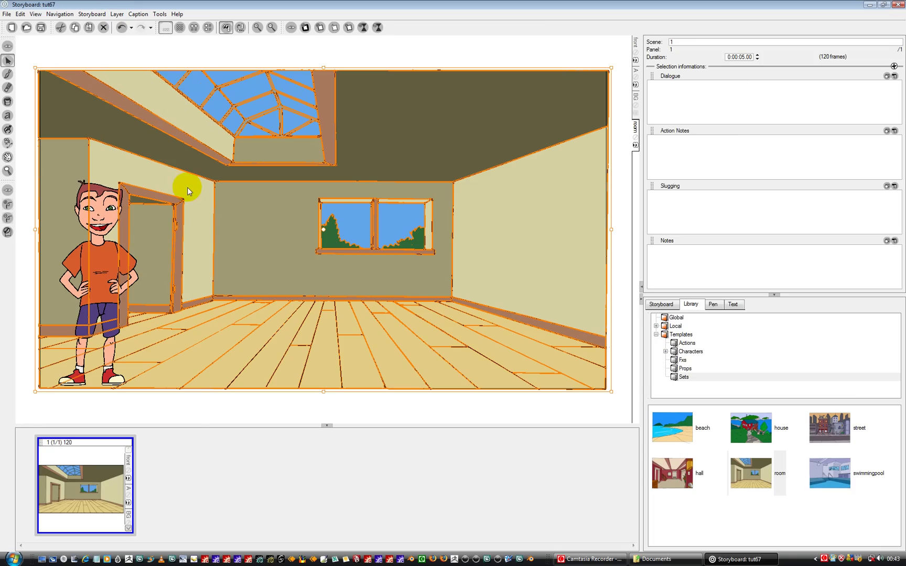
click(190, 417)
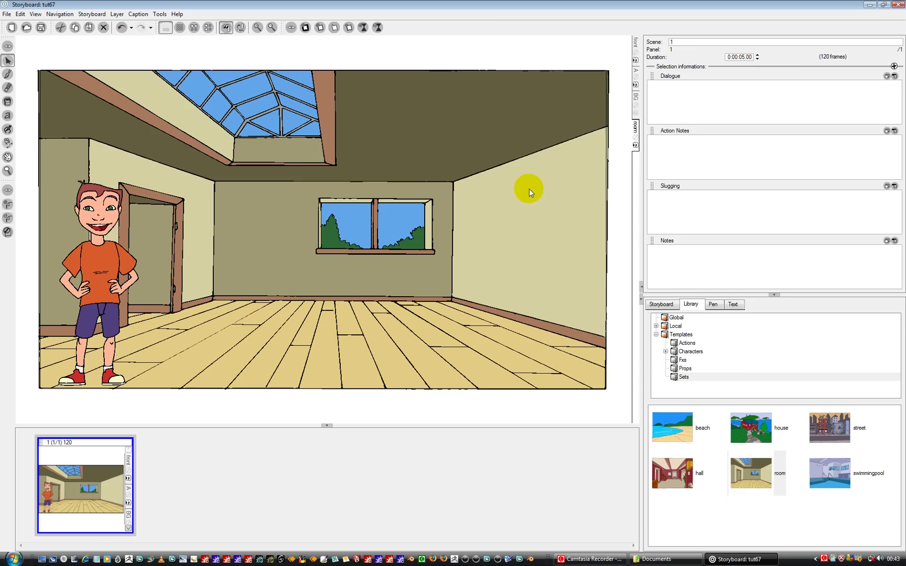
Step: Delete the unused BG and A layers from the panel
click(637, 99)
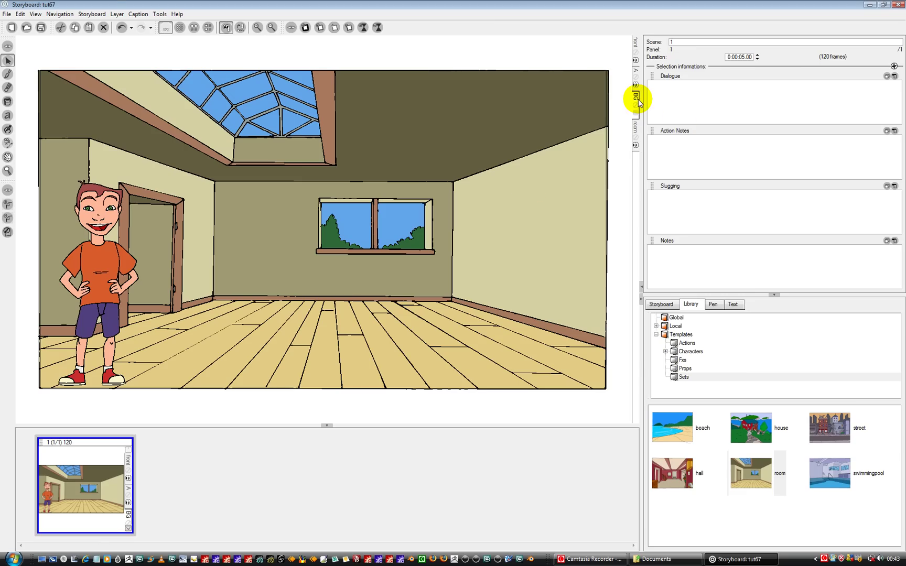
click(117, 15)
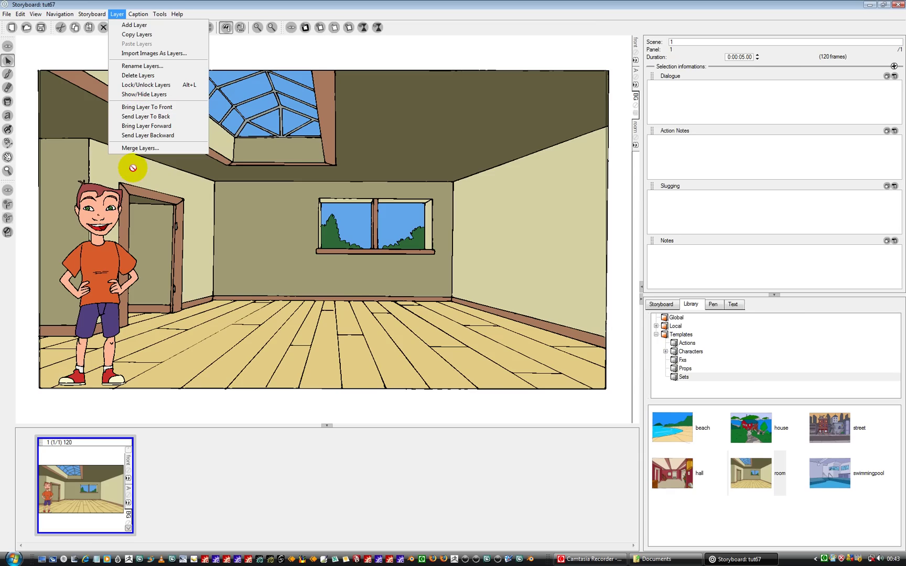
click(142, 76)
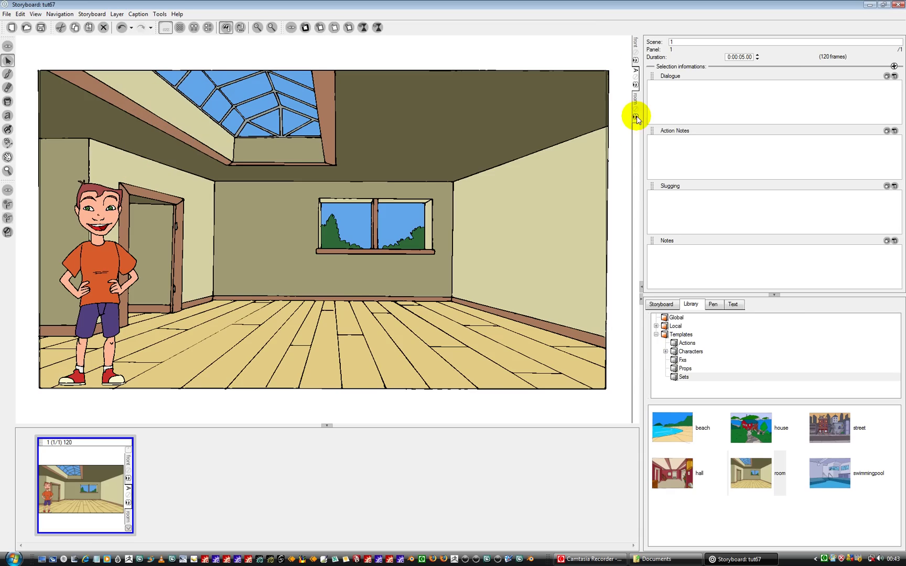
click(636, 43)
click(637, 78)
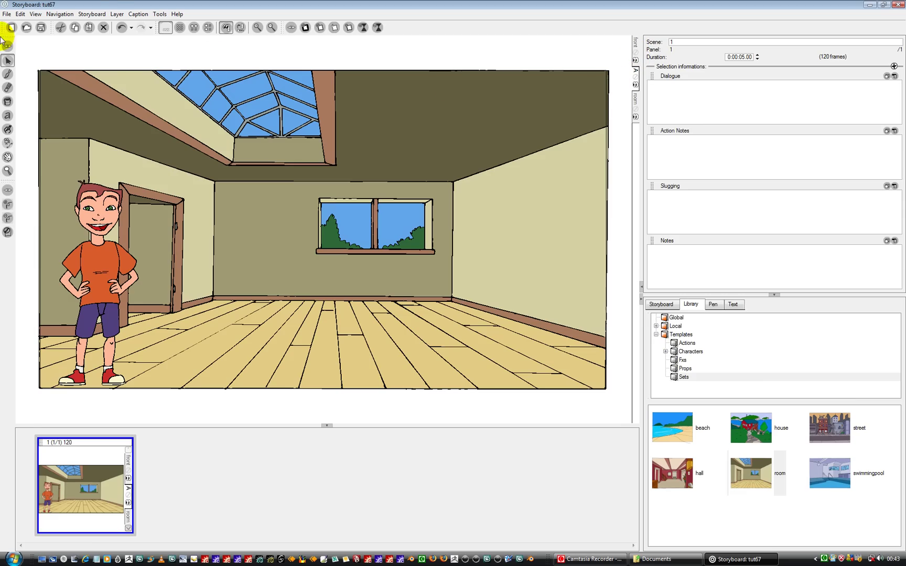
click(116, 15)
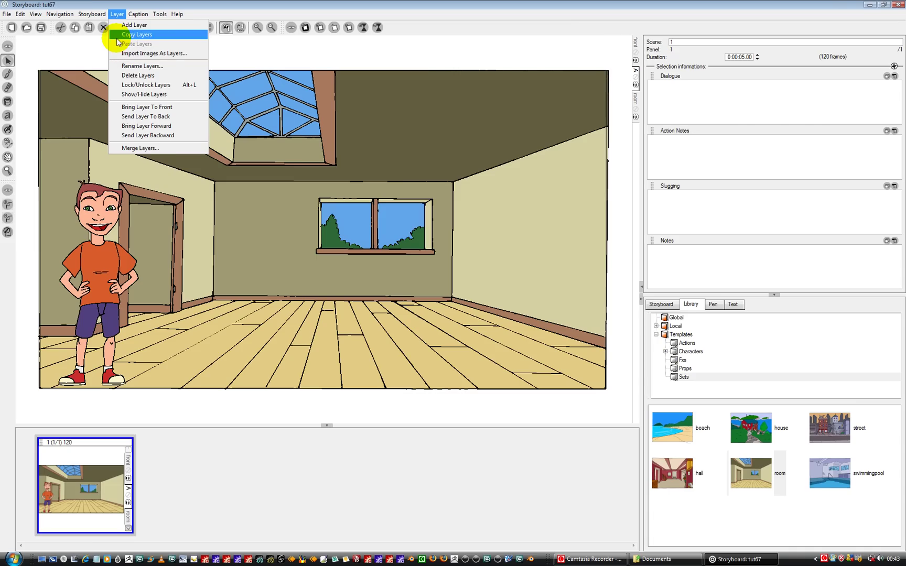
click(175, 76)
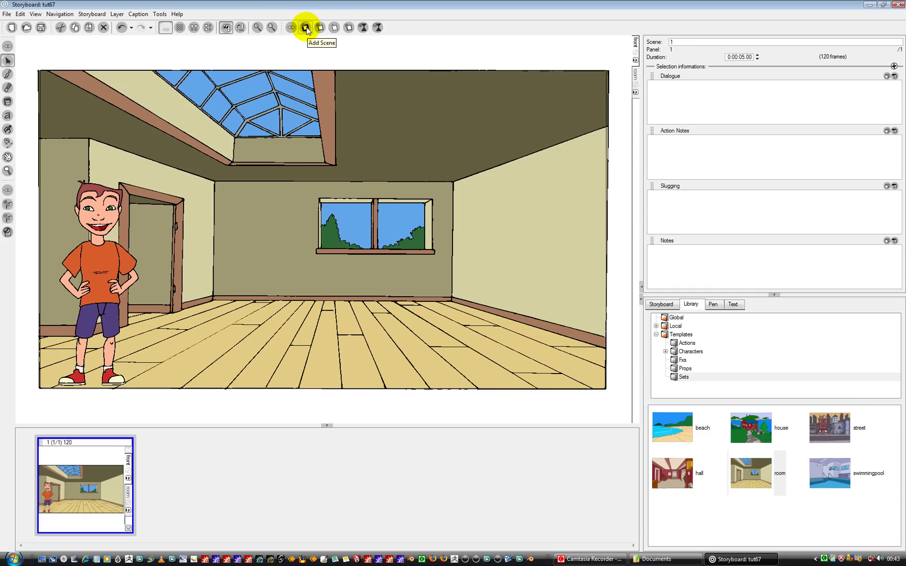
Step: Duplicate the panel and, in the copy, shrink Kevin to about half size at the room's back-right corner
click(334, 29)
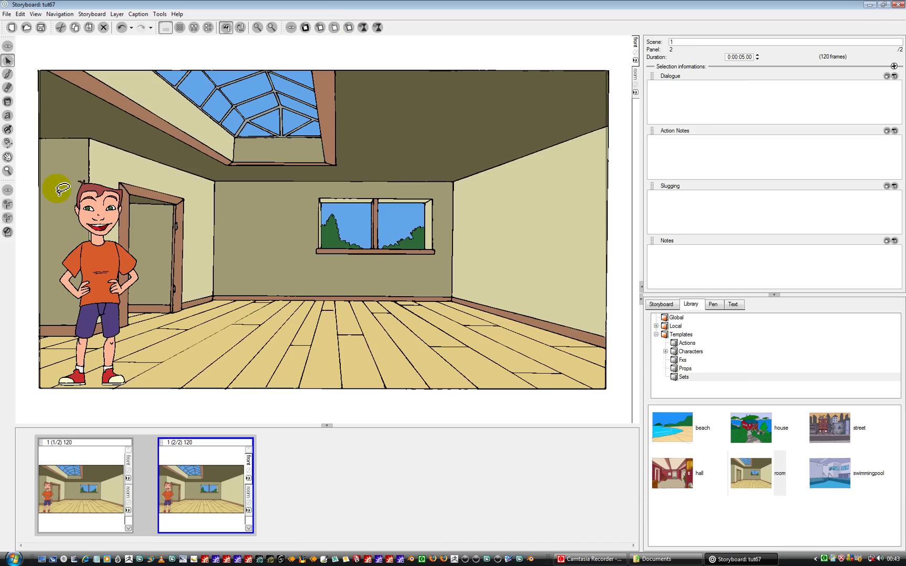
mouse_move(31, 207)
mouse_down()
mouse_move(101, 160)
mouse_move(182, 348)
mouse_move(140, 402)
mouse_move(77, 411)
mouse_move(17, 343)
mouse_move(37, 182)
mouse_move(32, 204)
mouse_up()
mouse_move(100, 265)
mouse_down()
mouse_move(354, 251)
mouse_move(463, 214)
mouse_up()
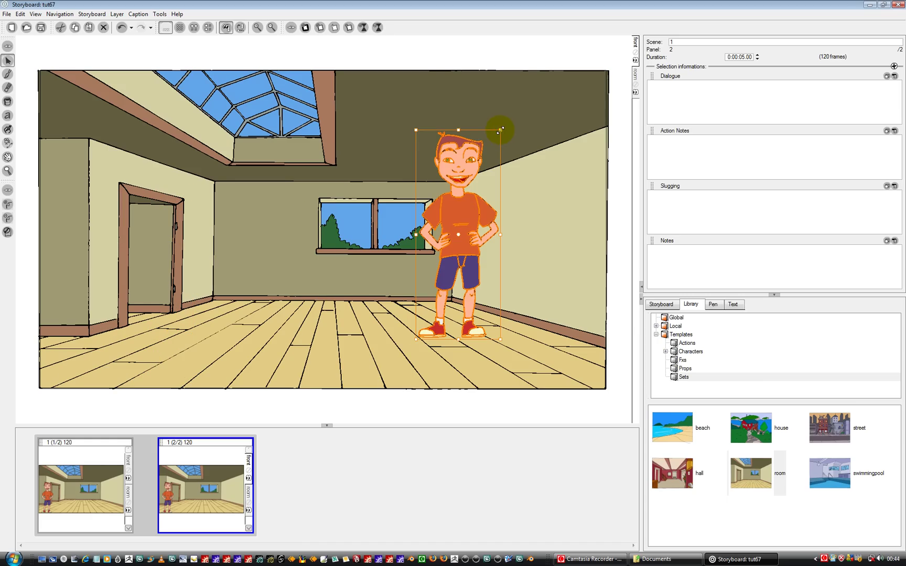
drag(502, 127, 454, 242)
drag(438, 282, 442, 256)
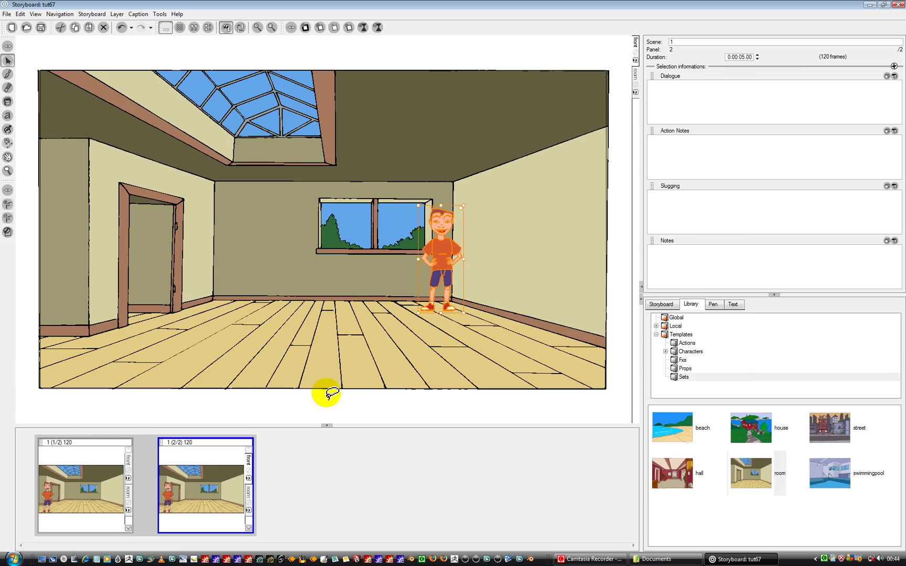
Step: Compare the two panels, and flip Kevin horizontally in the second one, keeping him by the back-right corner
click(67, 493)
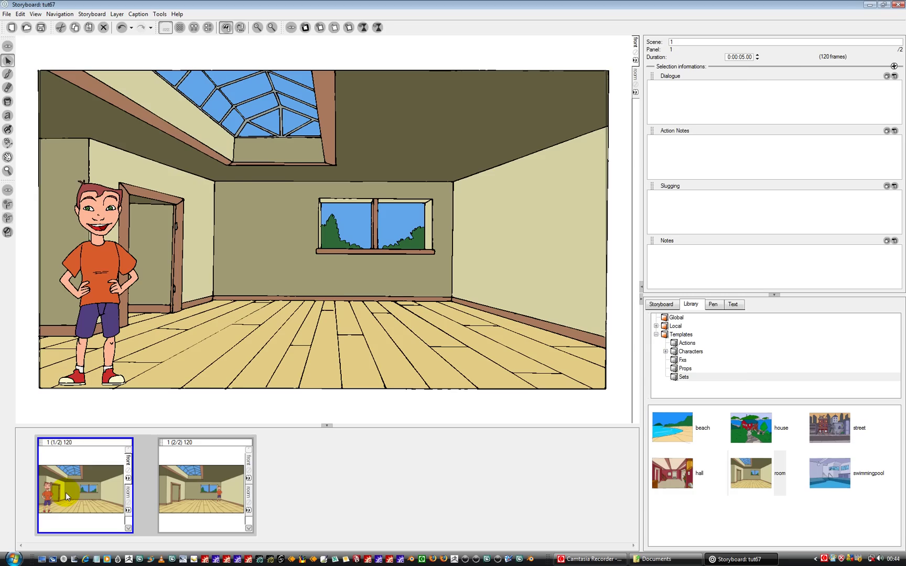
click(197, 489)
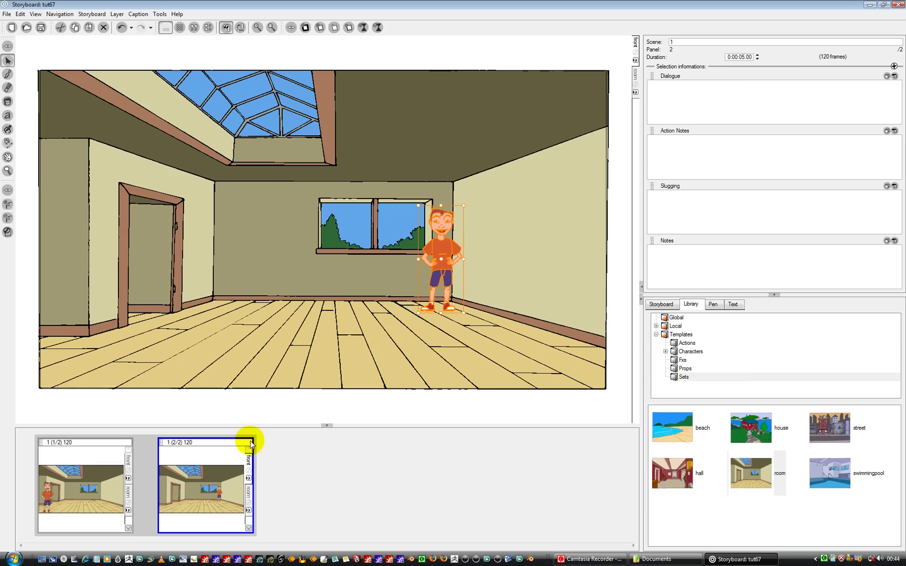
mouse_move(464, 259)
mouse_down()
mouse_move(378, 266)
mouse_move(450, 258)
mouse_up()
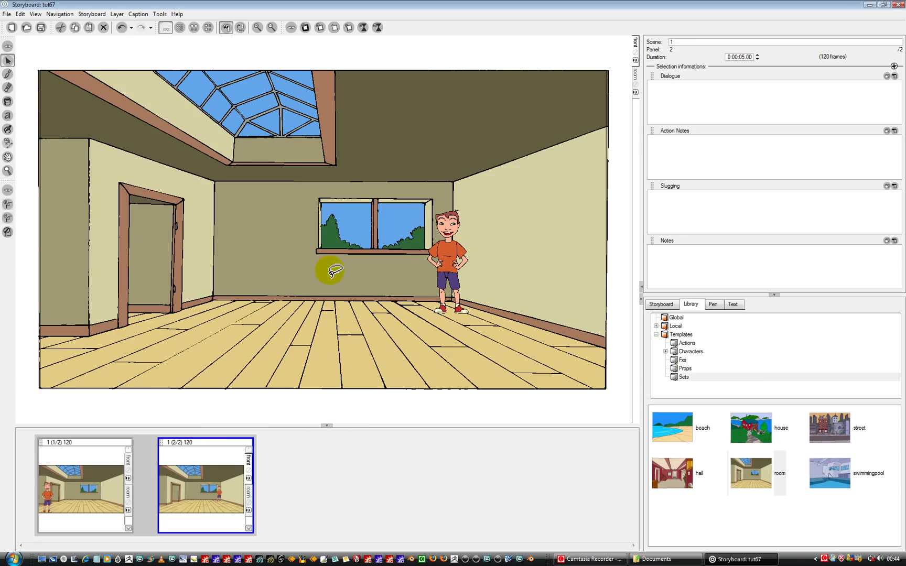
Step: Place Marina's run template from the library's Characters folder in the second panel, between the door and Kevin
click(666, 352)
scroll(890, 353, down, 2)
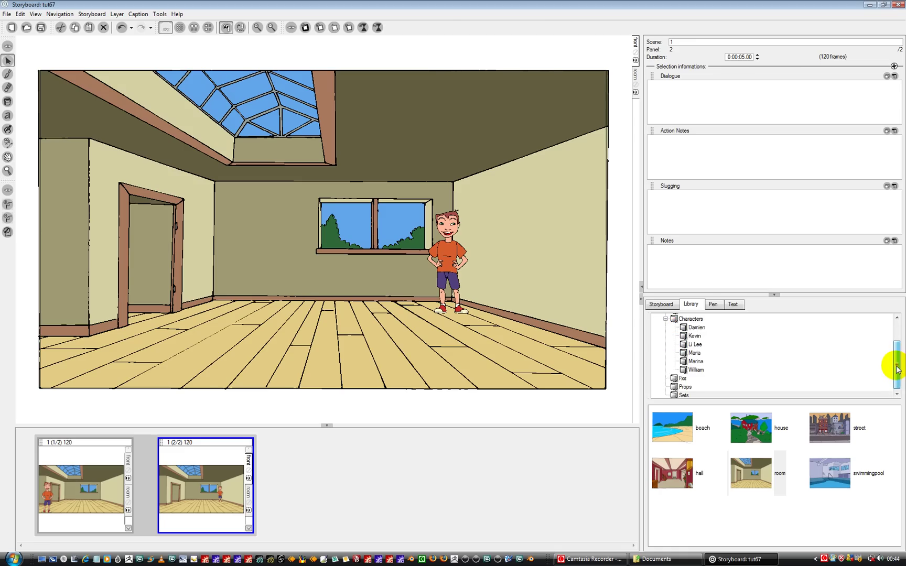
click(687, 370)
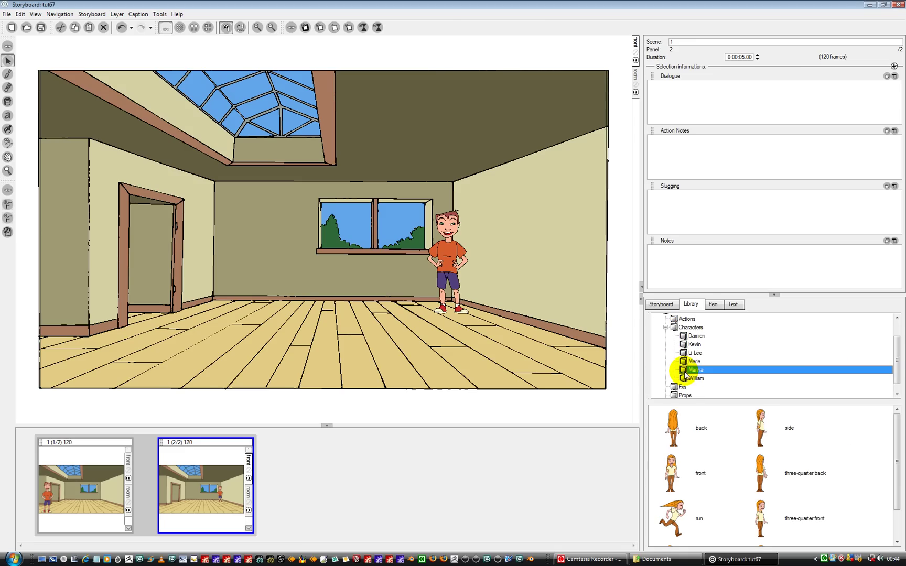
click(682, 520)
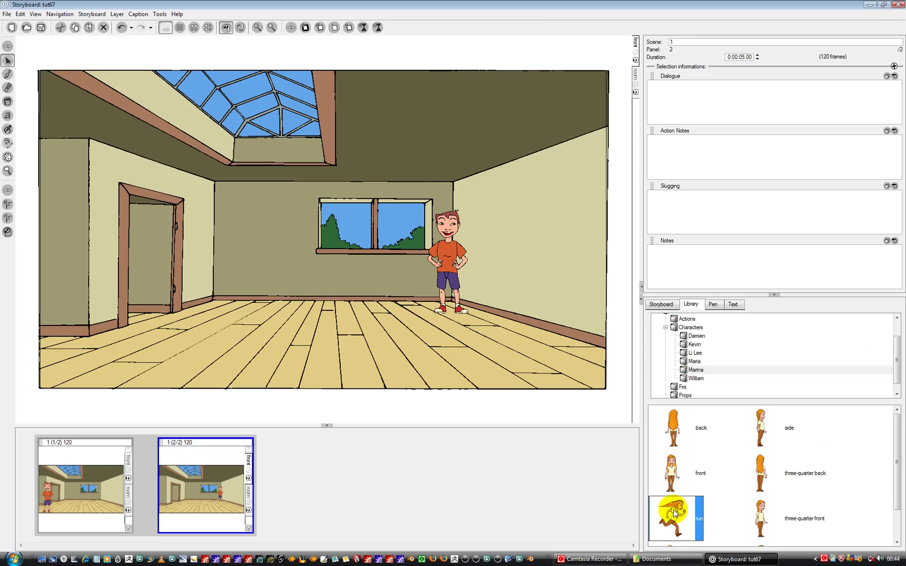
drag(680, 519, 223, 270)
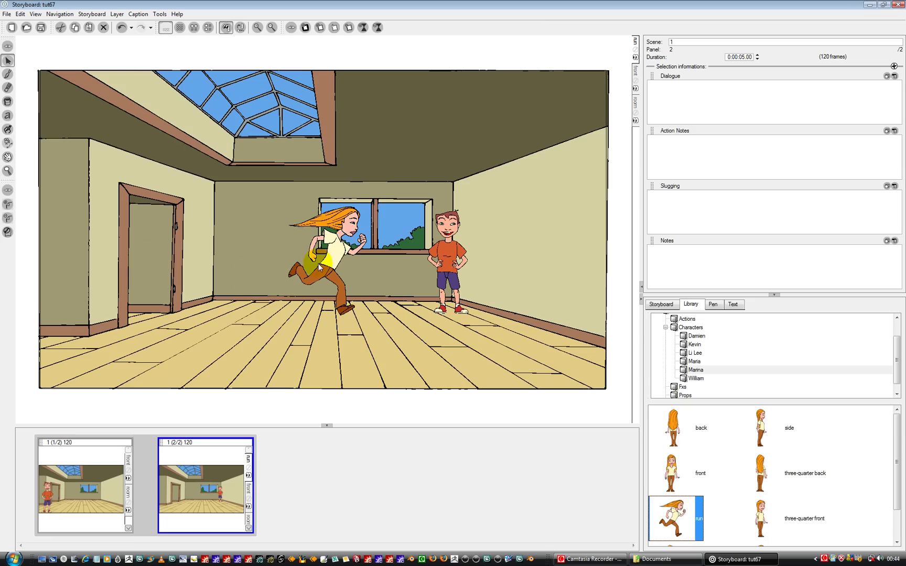
Step: Move Marina in front of the doorway in the second panel, and compare the result with the first panel
mouse_move(251, 206)
mouse_down()
mouse_move(347, 178)
mouse_move(405, 341)
mouse_move(338, 180)
mouse_up()
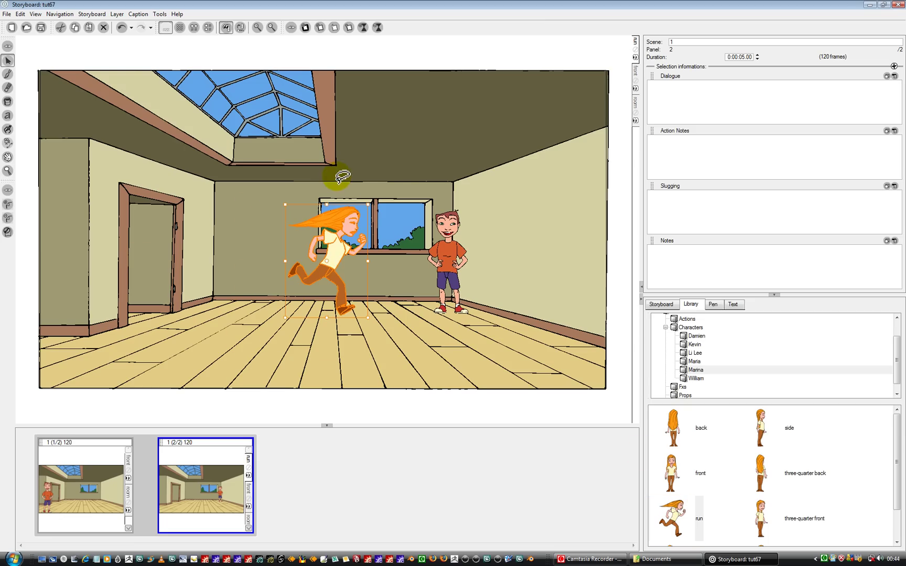
mouse_move(339, 255)
mouse_down()
mouse_move(182, 255)
mouse_move(199, 256)
mouse_up()
click(193, 413)
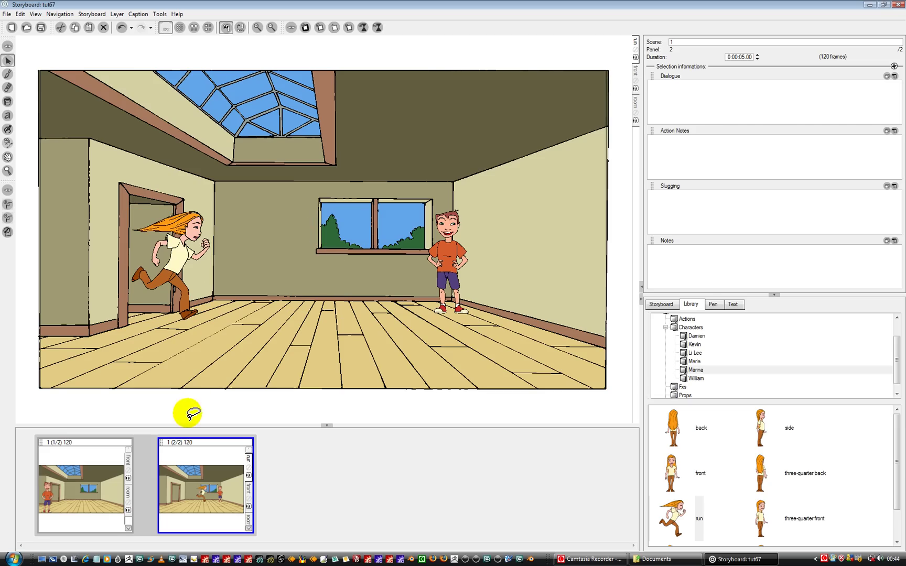
click(72, 495)
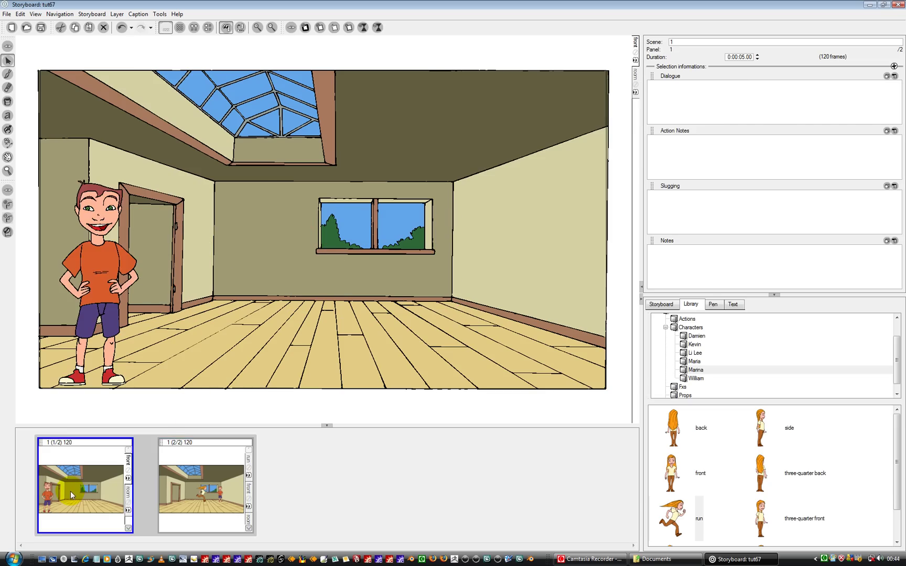
click(201, 491)
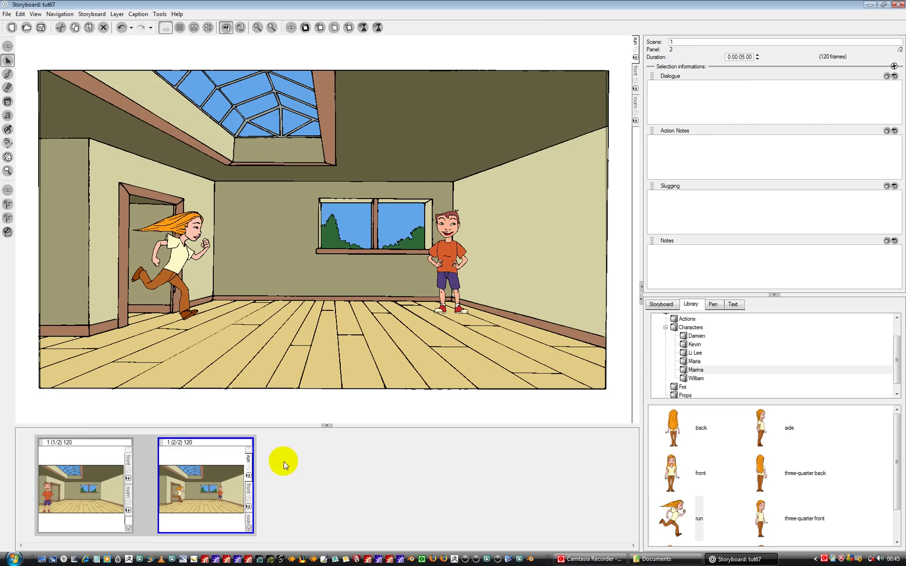
Step: Add a new scene and place the beach template from the library's Sets folder in its panel
click(305, 28)
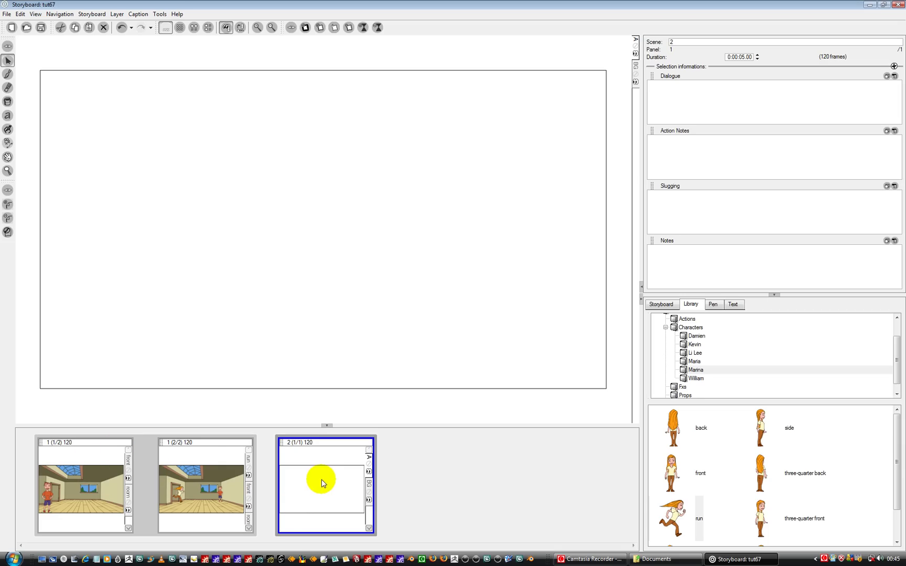
scroll(754, 362, down, 1)
click(754, 361)
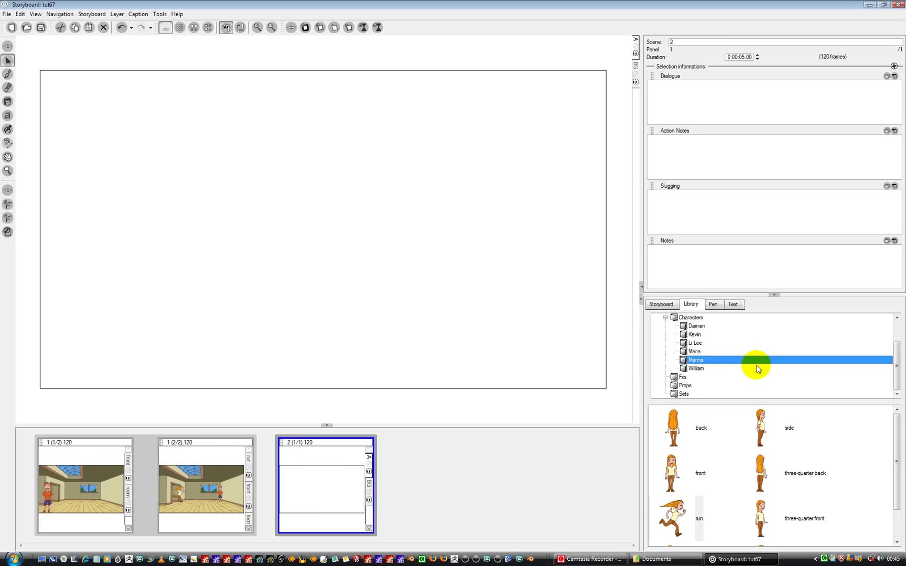
click(674, 394)
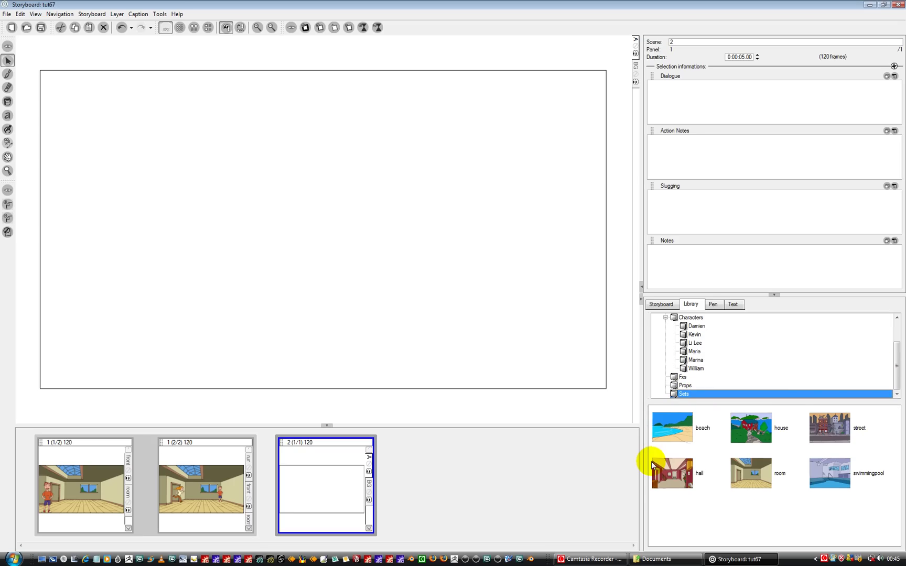
click(678, 428)
drag(684, 435, 366, 255)
Step: Stretch the beach set horizontally on both sides so that it fills the width of the panel frame
mouse_move(84, 76)
mouse_down()
mouse_move(151, 60)
mouse_move(522, 50)
mouse_move(609, 253)
mouse_move(558, 408)
mouse_move(505, 427)
mouse_move(117, 417)
mouse_move(27, 160)
mouse_move(31, 94)
mouse_move(246, 31)
mouse_up()
drag(103, 240, 33, 232)
drag(542, 240, 608, 241)
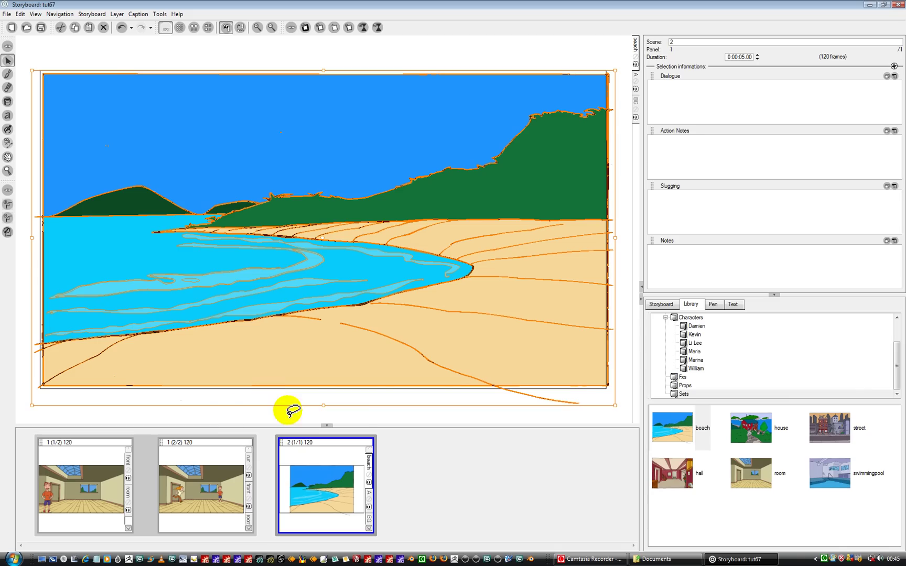
Step: Delete the unused A and BG layers from the beach panel
click(636, 85)
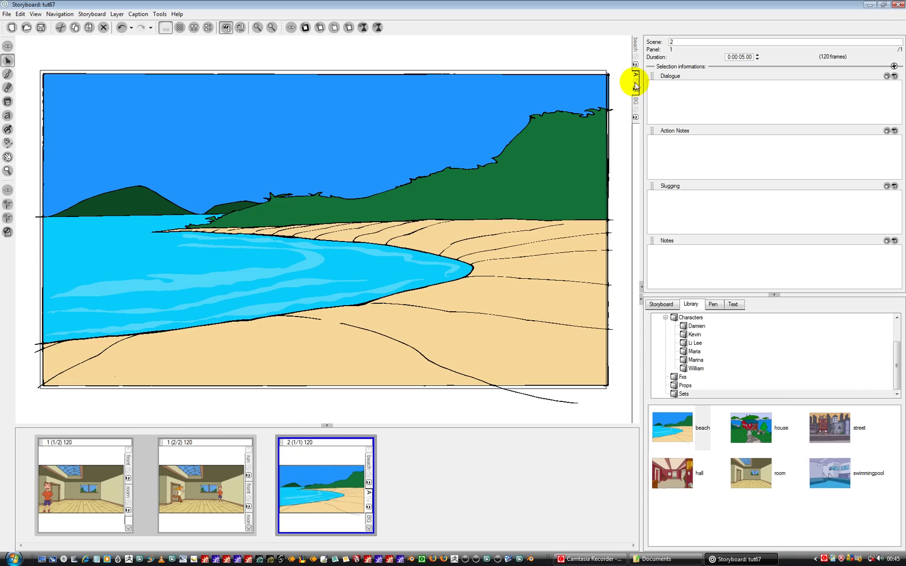
click(117, 13)
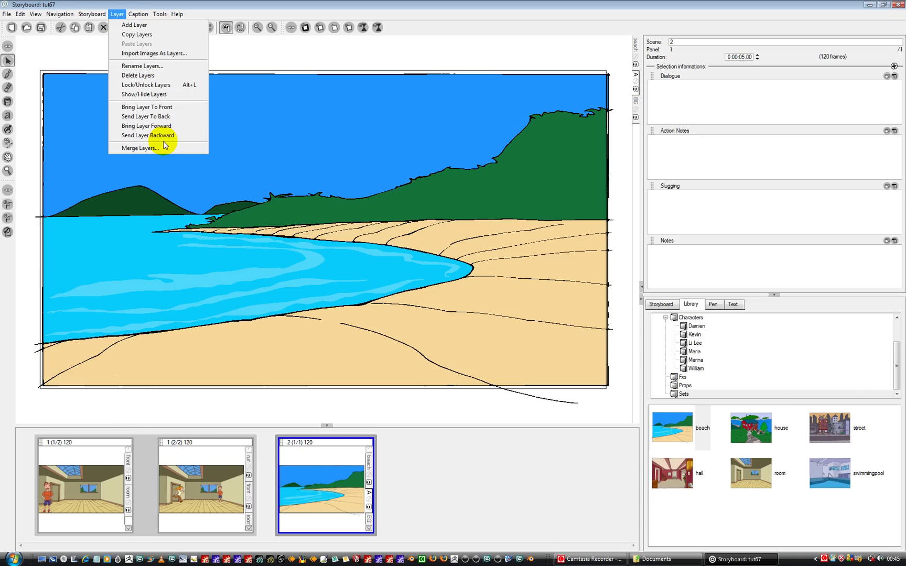
click(142, 76)
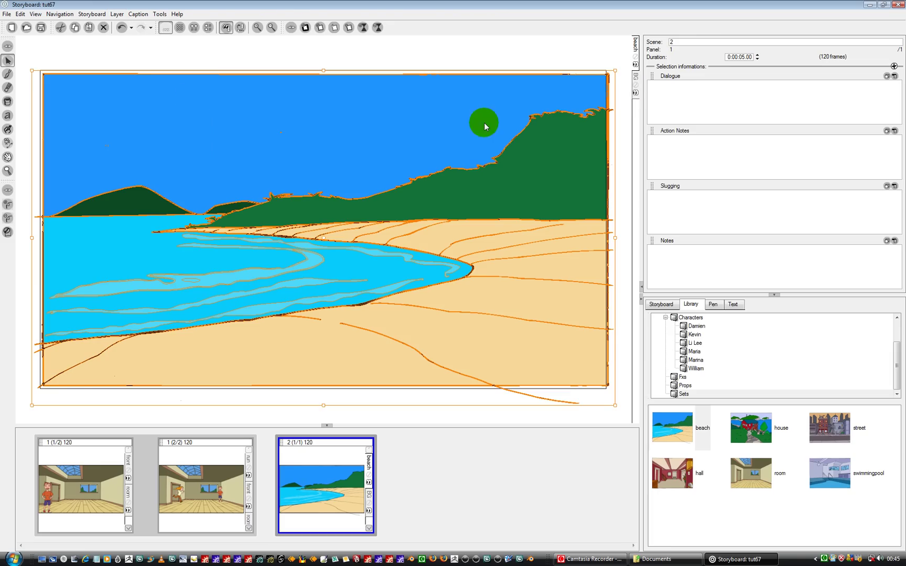
click(636, 78)
click(116, 14)
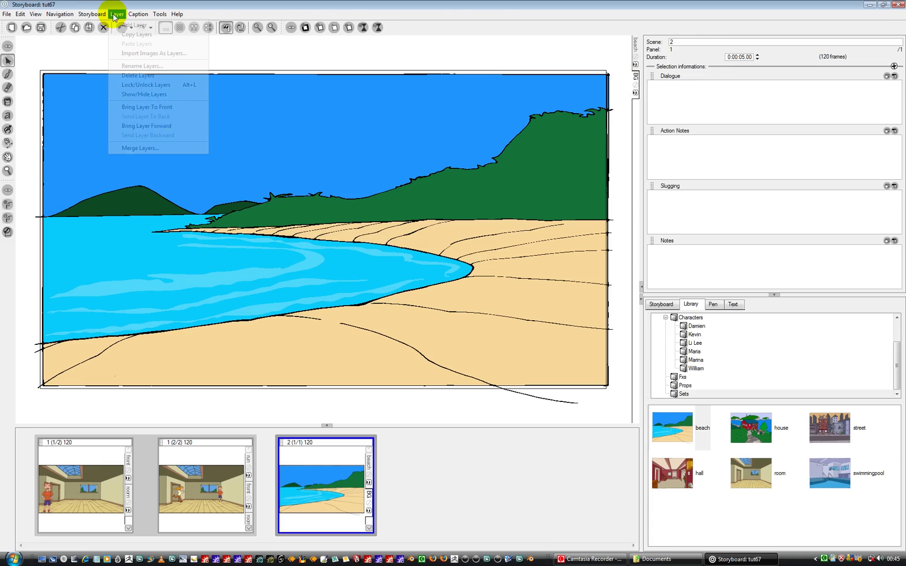
click(168, 79)
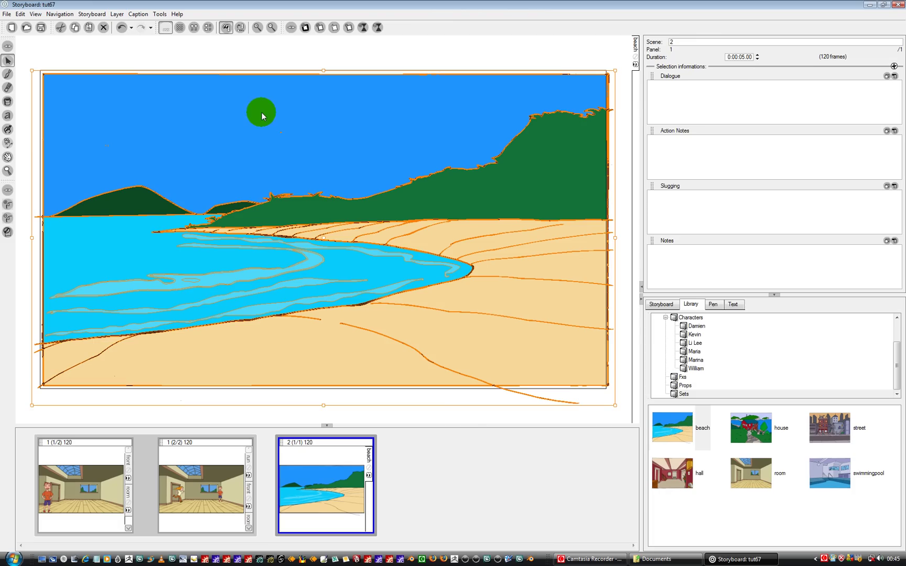
click(466, 414)
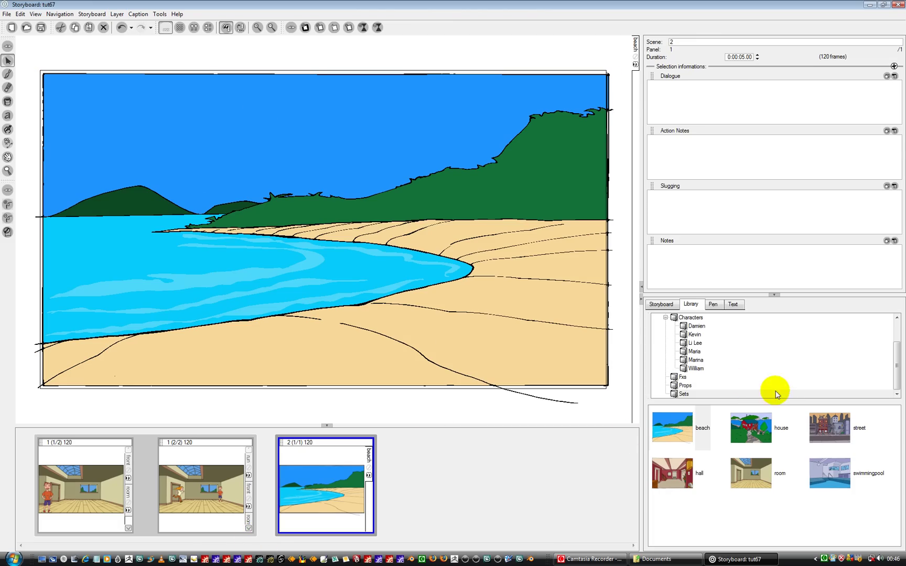
Step: Place Kevin's three-quarter back template from the library's Characters folder in the beach panel
click(695, 328)
click(695, 336)
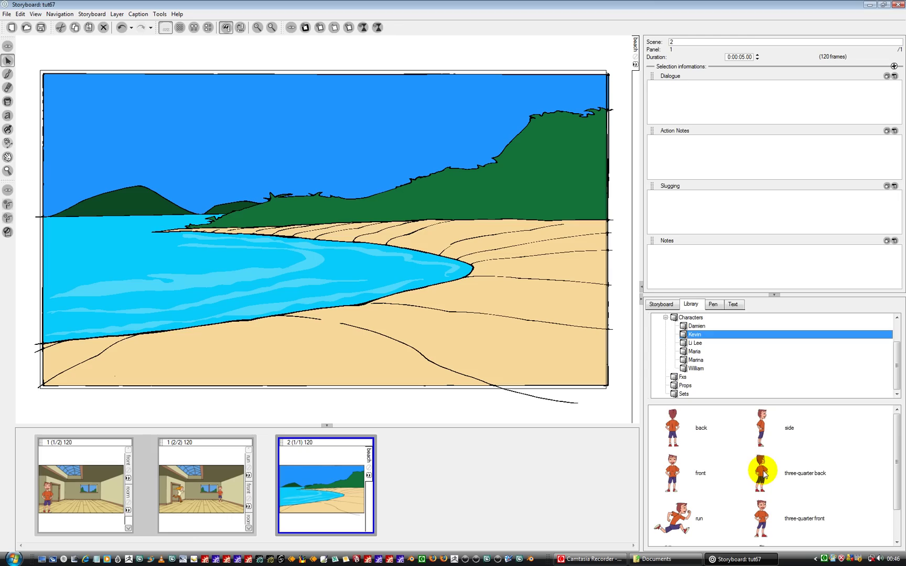
drag(763, 475, 504, 259)
Step: Flip Kevin to face the water on the foreground sand, right of centre, and enlarge him to about 70% of the panel's height
drag(473, 295, 474, 295)
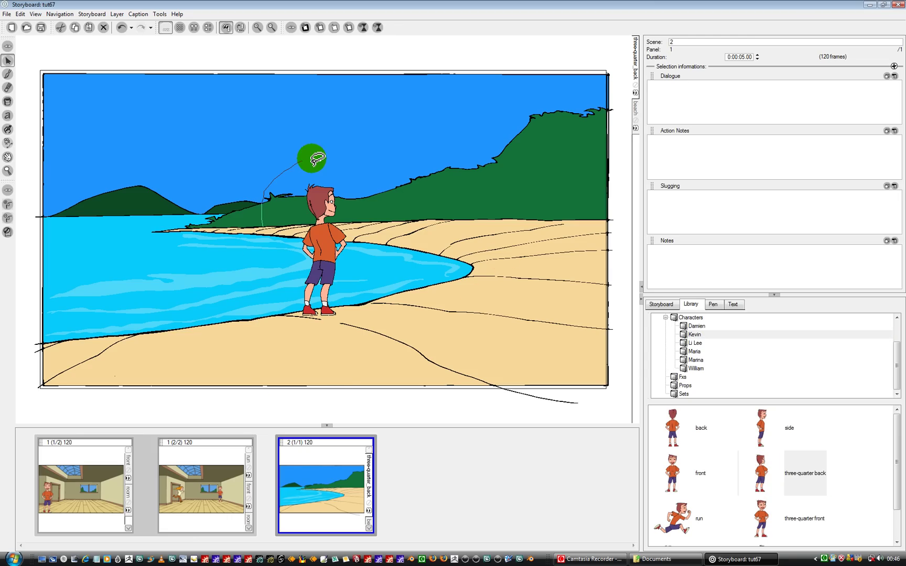
click(303, 232)
drag(298, 249, 445, 308)
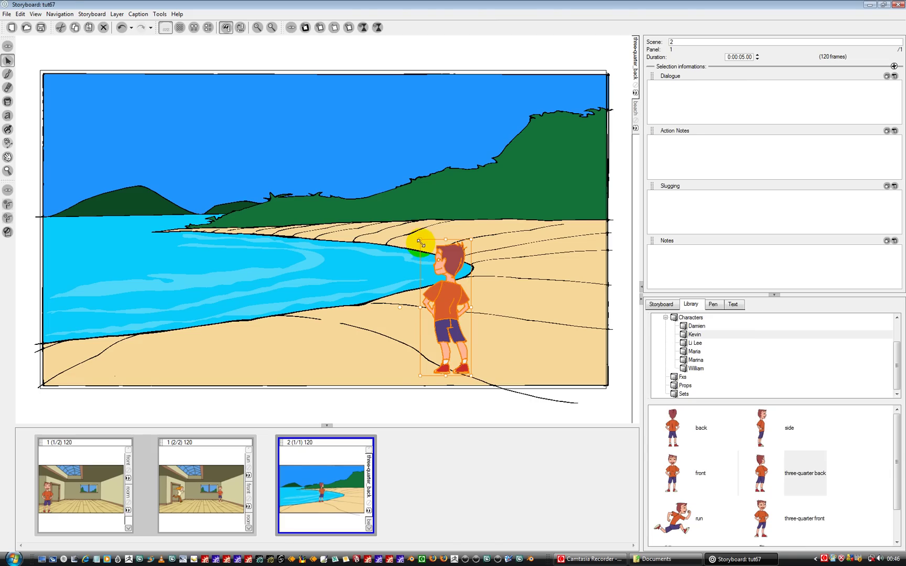
drag(420, 243, 430, 145)
click(449, 406)
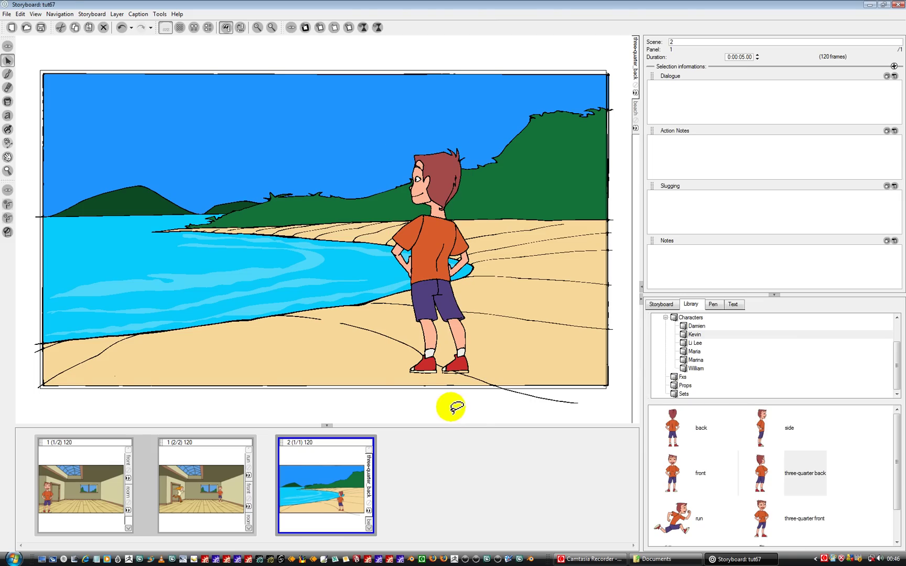
Step: Place Marina's three-quarter back template from the library's Characters folder in the beach panel
click(693, 352)
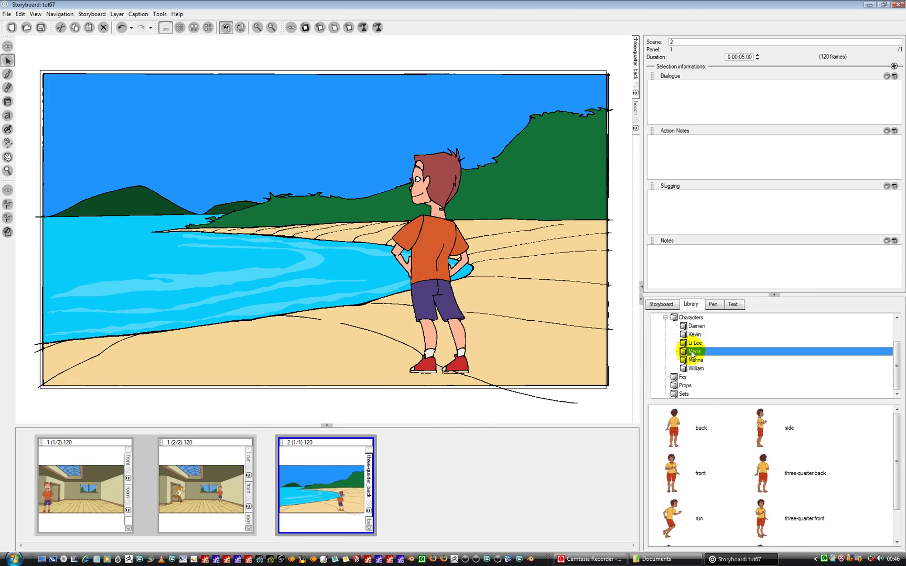
click(695, 360)
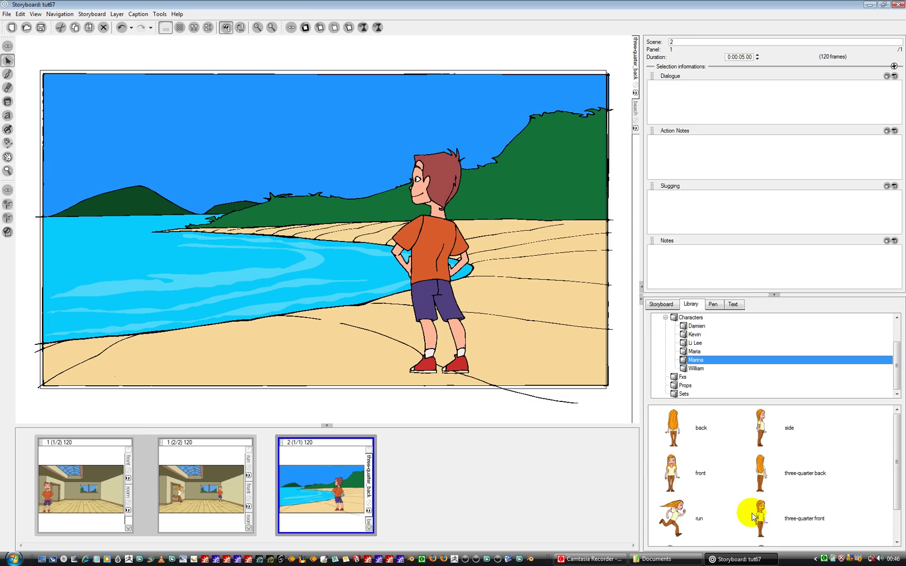
click(762, 474)
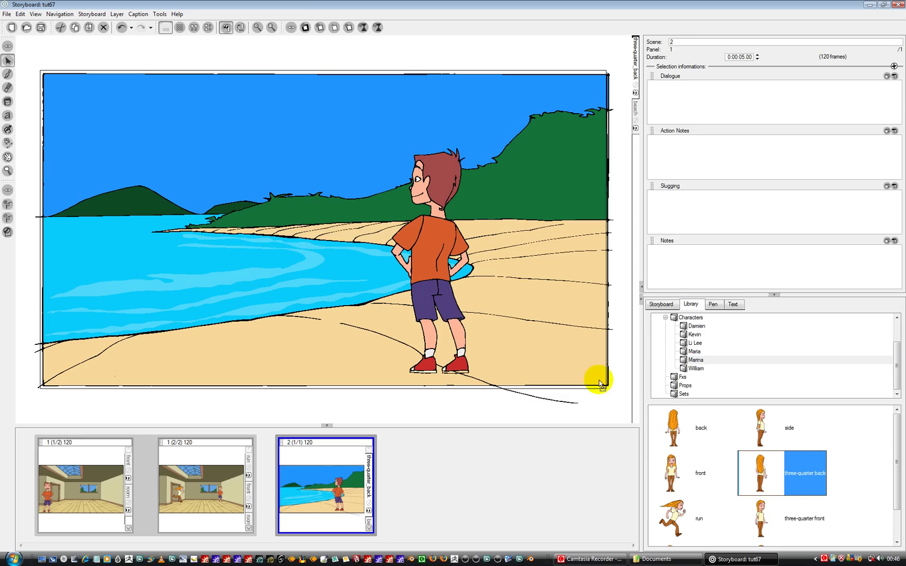
click(528, 264)
click(354, 269)
Step: Move Marina onto the sand to the right of Kevin and enlarge her to about twice her size, slightly taller than him
click(317, 179)
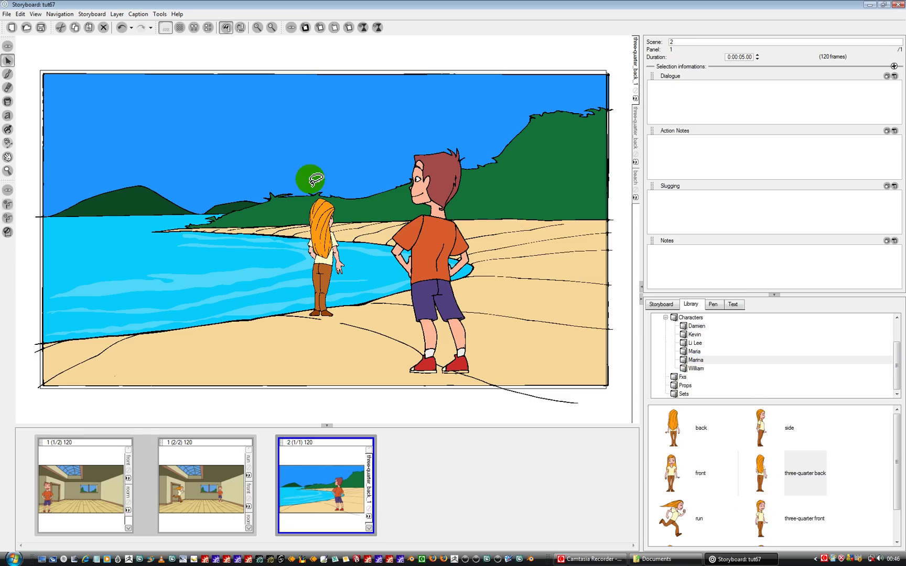
drag(313, 356, 263, 150)
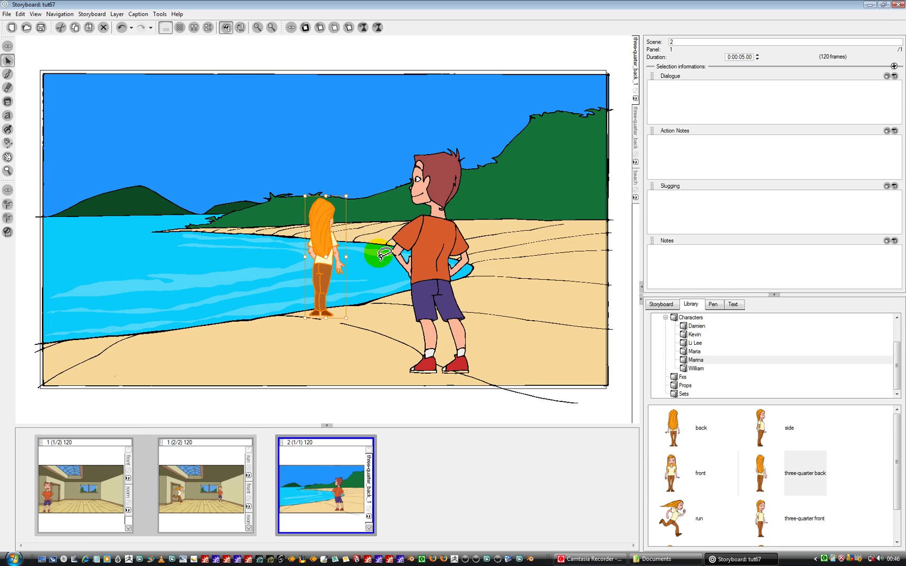
drag(384, 254, 550, 299)
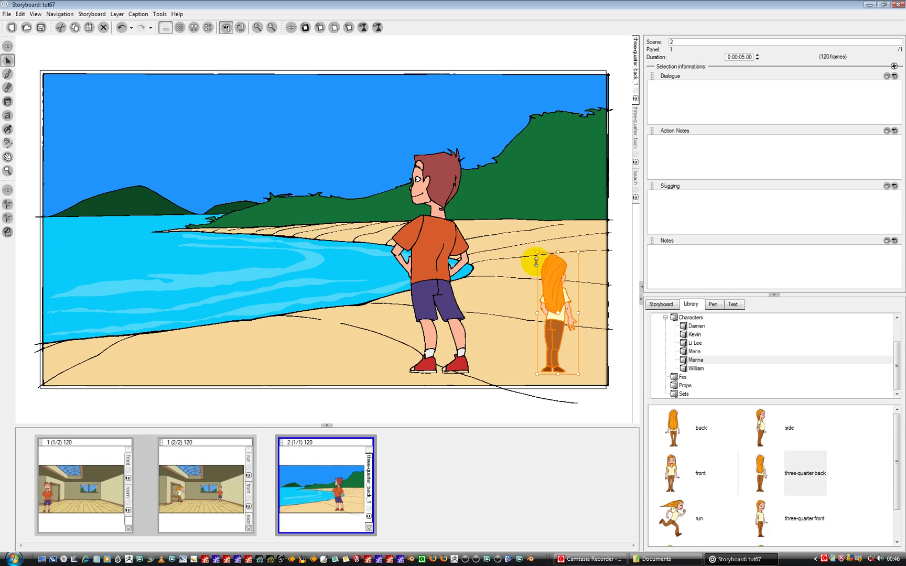
drag(536, 253, 491, 132)
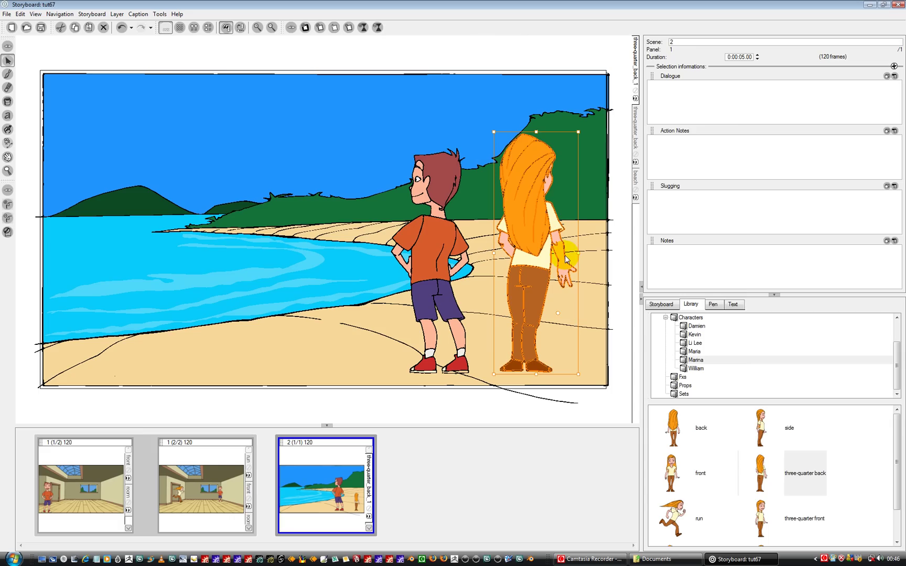
Step: Flip Marina horizontally to face the water and reposition her on the sand just right of Kevin
drag(579, 253, 416, 261)
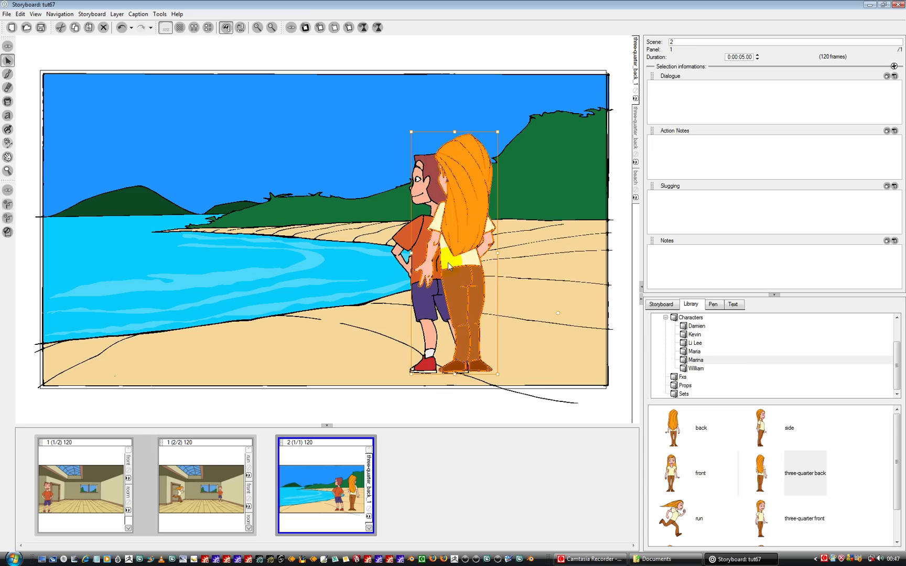
drag(457, 229, 541, 229)
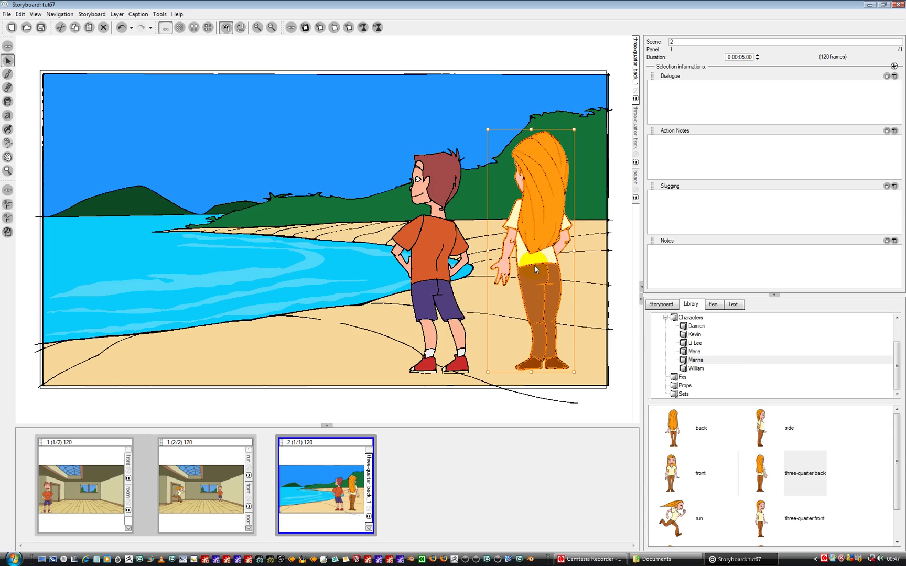
click(491, 414)
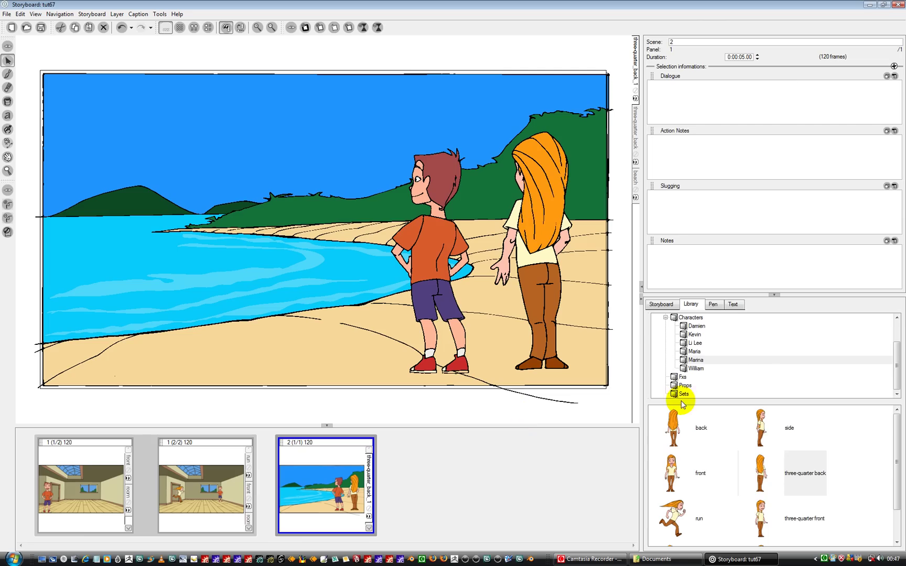
Step: Place the boat template from the library's Props folder on the water in the beach panel
click(766, 381)
click(684, 386)
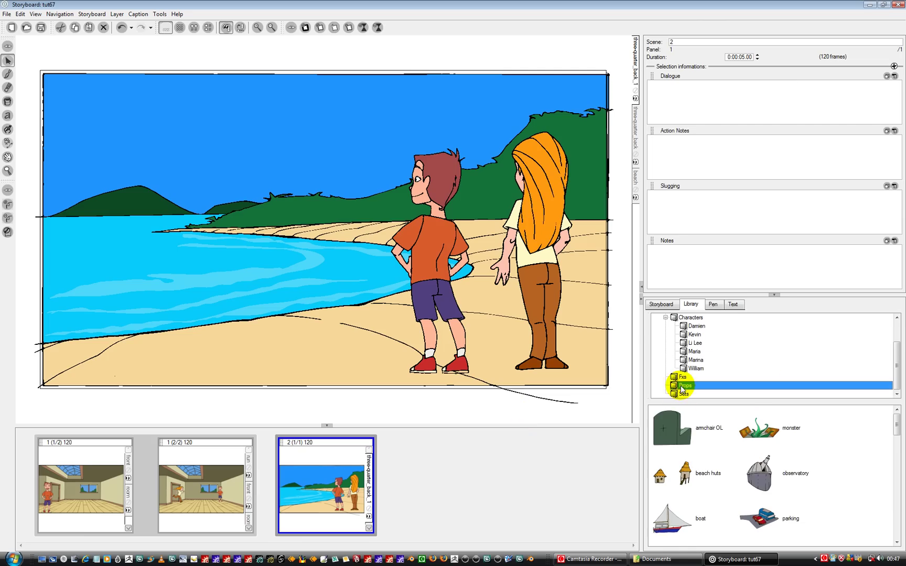
scroll(805, 477, down, 2)
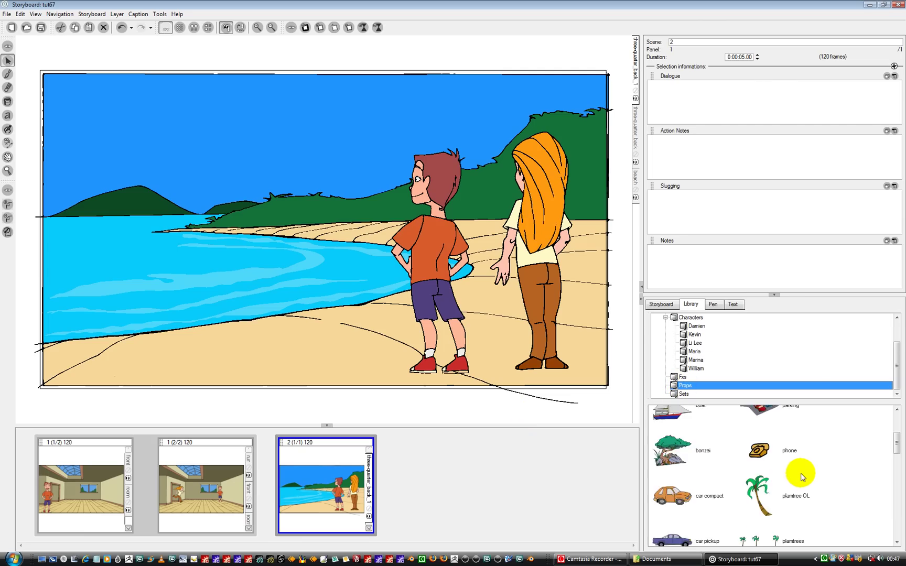
drag(667, 435, 147, 263)
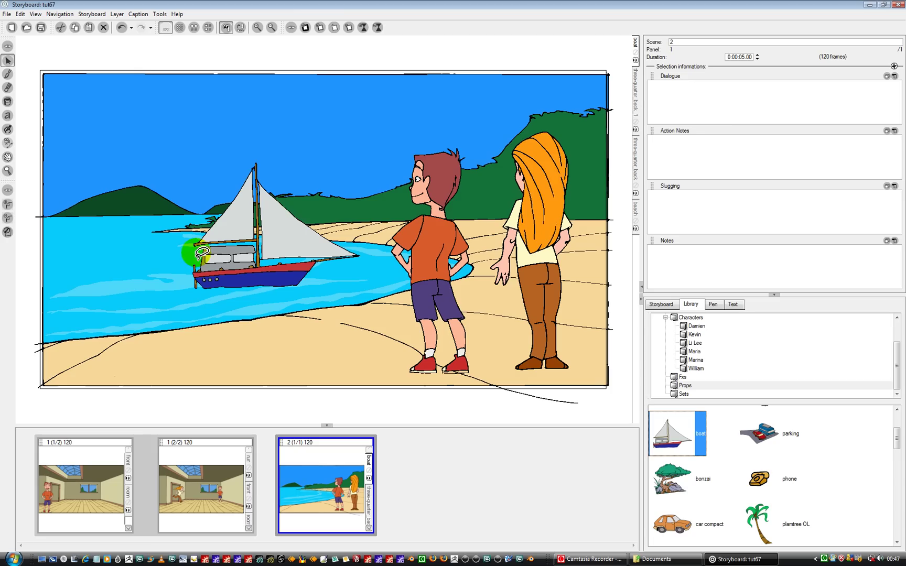
Step: Shrink the boat to about 60% of its size and position it near the horizon at the sea's far left
mouse_move(173, 173)
mouse_down()
mouse_move(242, 146)
mouse_move(375, 233)
mouse_move(193, 324)
mouse_move(196, 137)
mouse_up()
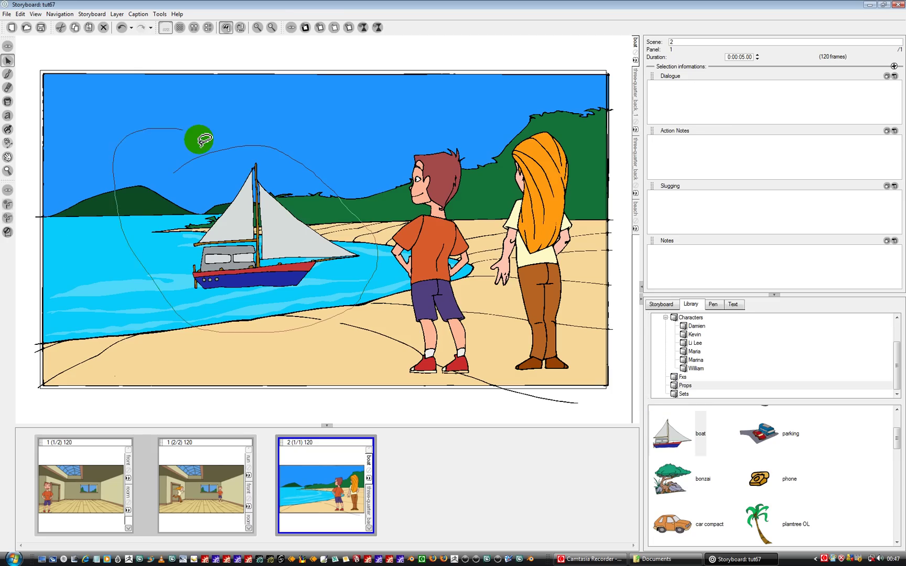
mouse_move(227, 237)
mouse_down()
mouse_move(132, 208)
mouse_move(104, 212)
mouse_up()
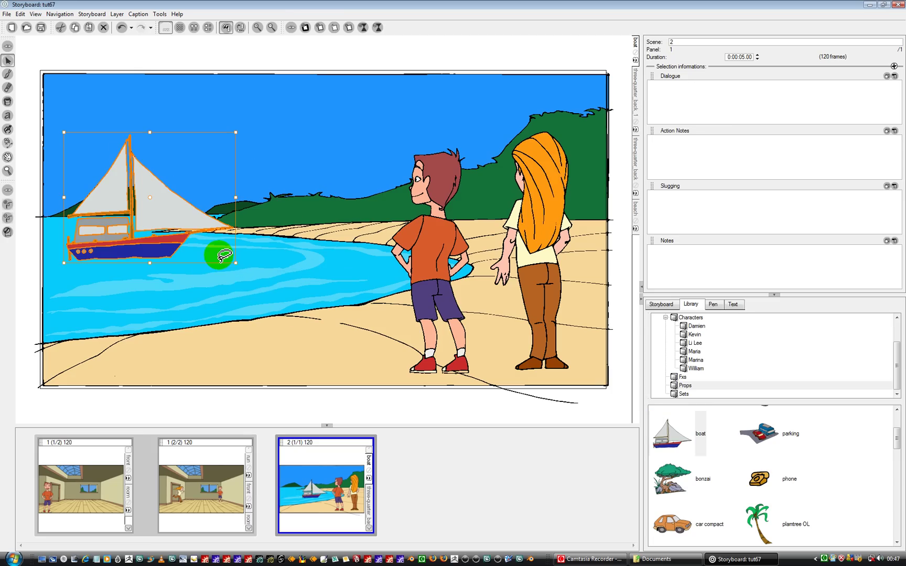
drag(235, 263, 173, 236)
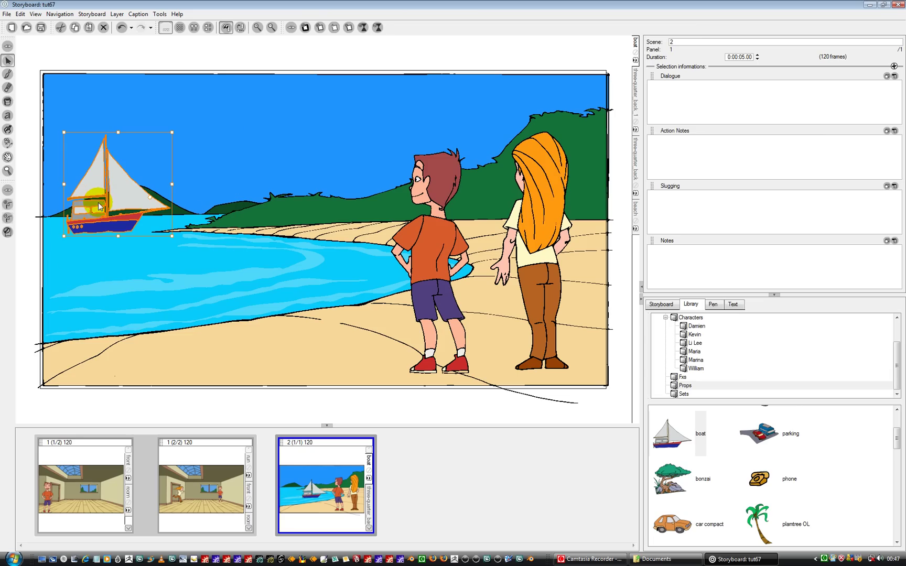
drag(100, 206, 87, 224)
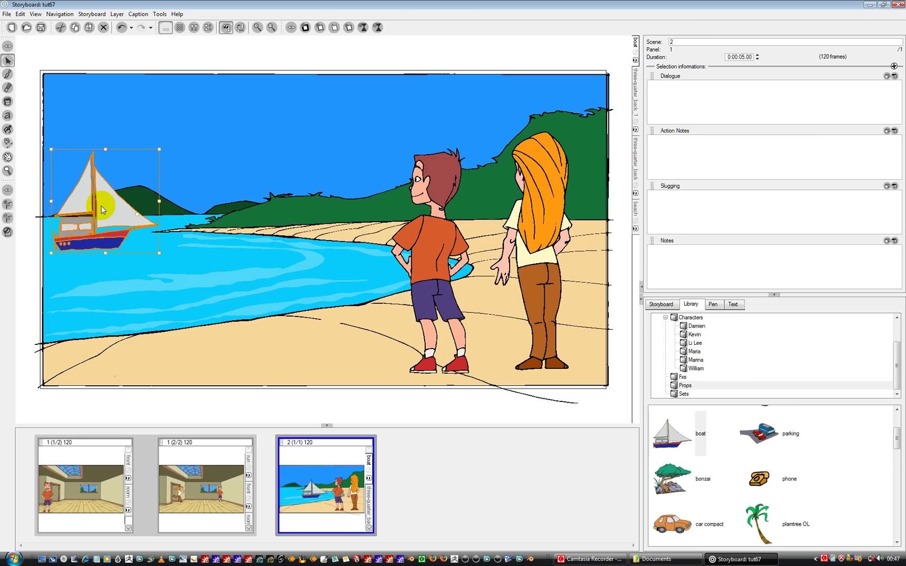
click(27, 315)
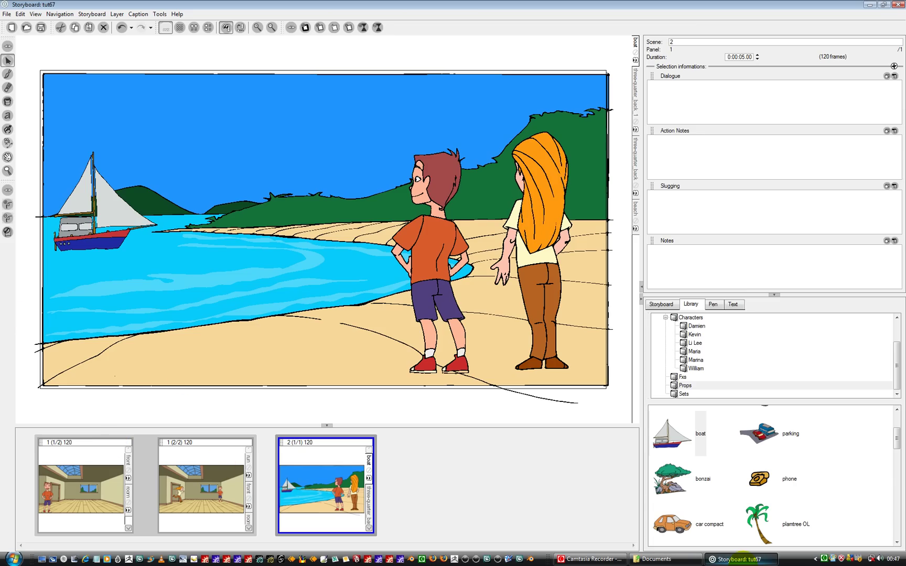
click(591, 560)
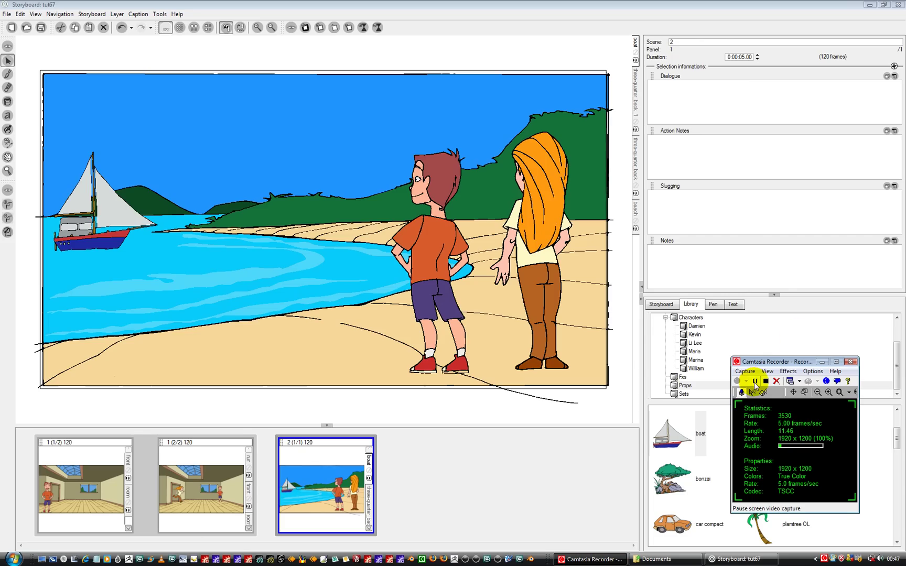
click(821, 362)
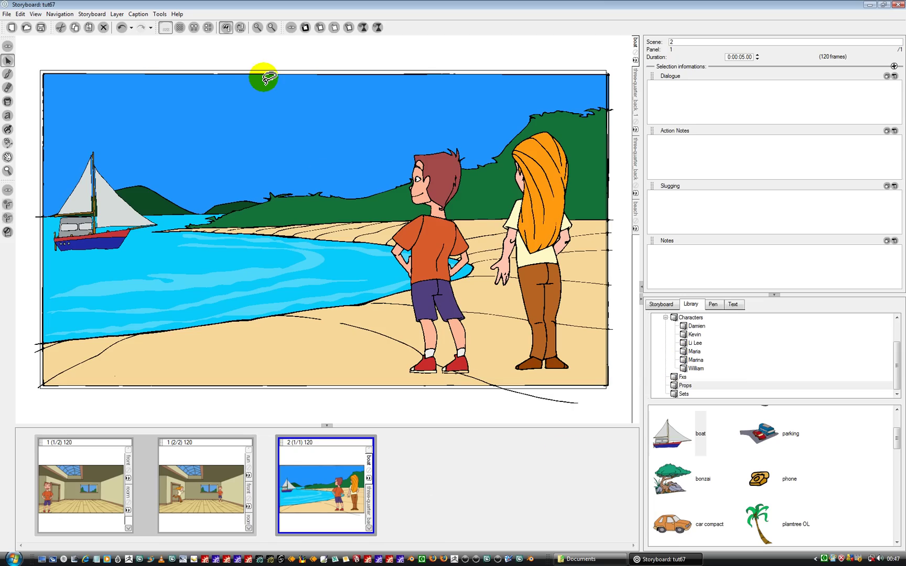
Step: Add a new scene after the sailboat beach panel and join both panels into scene 2
click(305, 28)
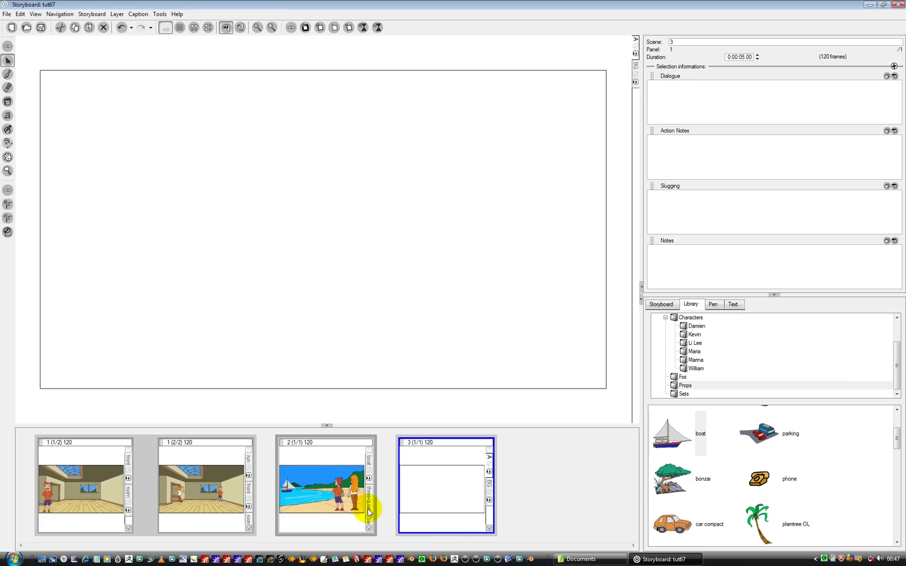
click(314, 483)
click(338, 463)
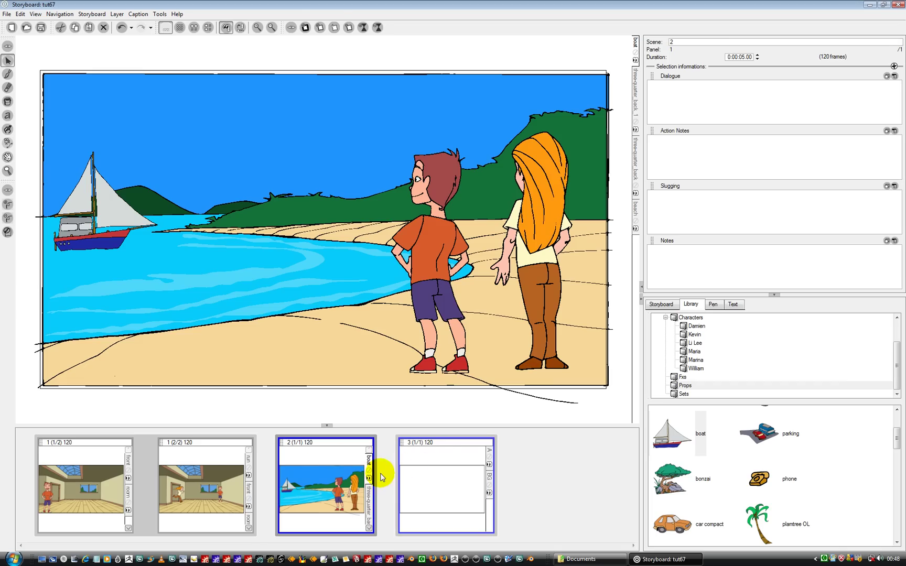
click(91, 16)
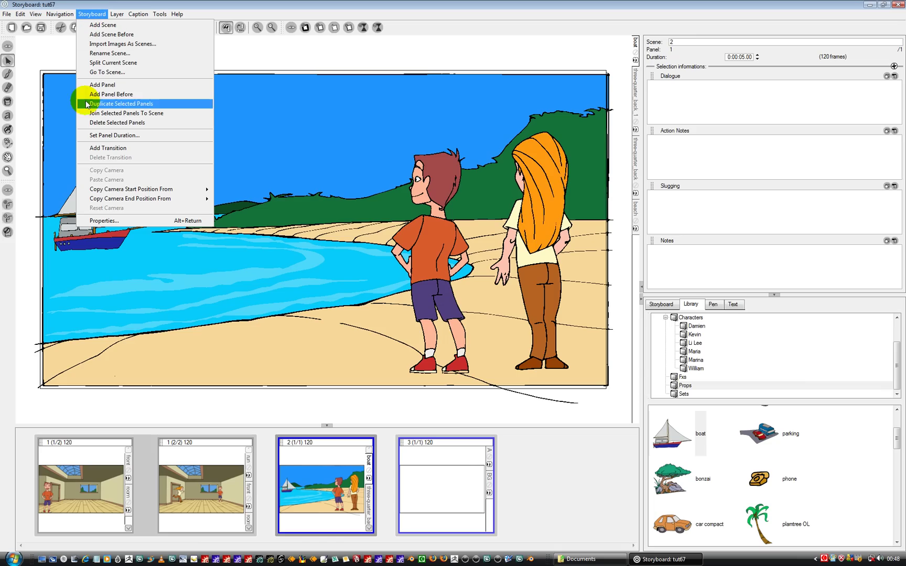
click(128, 116)
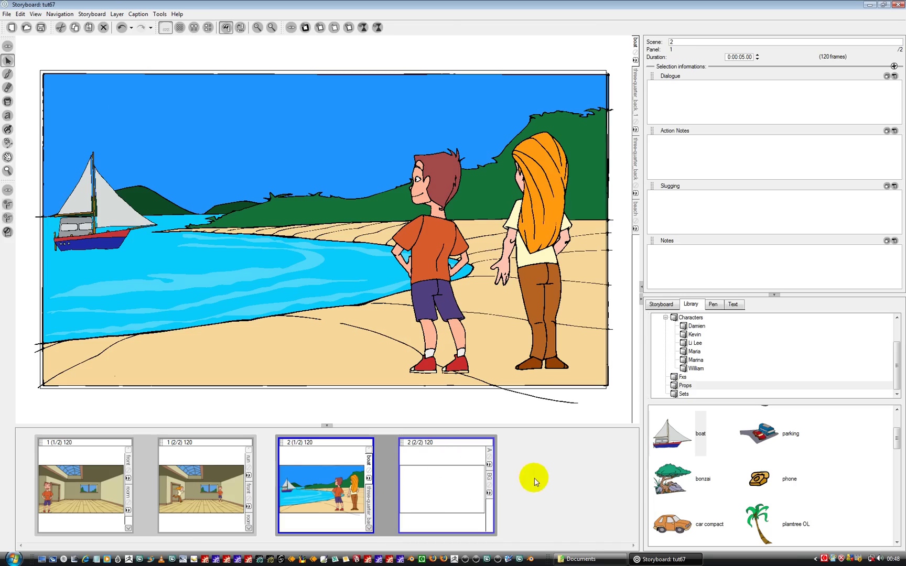
Step: Place the beach template from the library's Sets folder in the empty second panel of scene 2
click(454, 484)
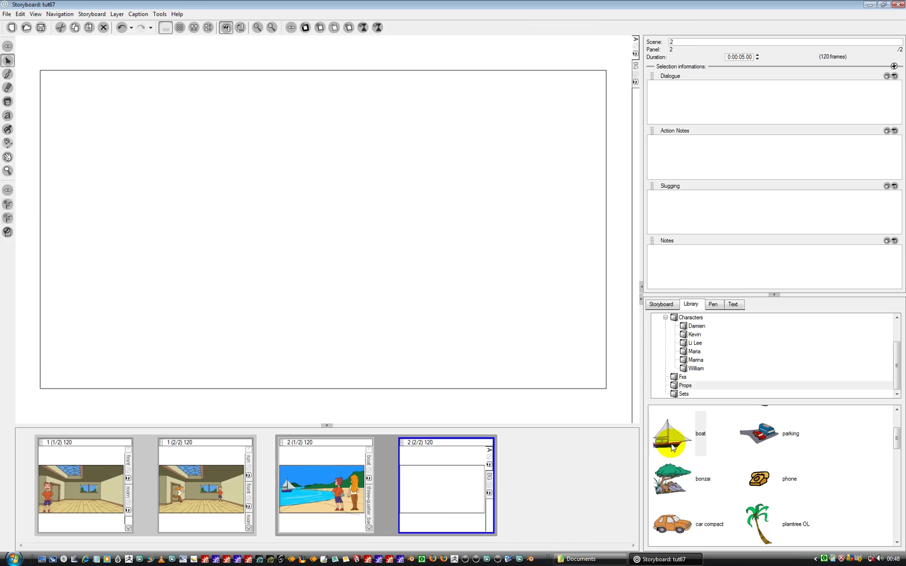
click(673, 385)
click(677, 394)
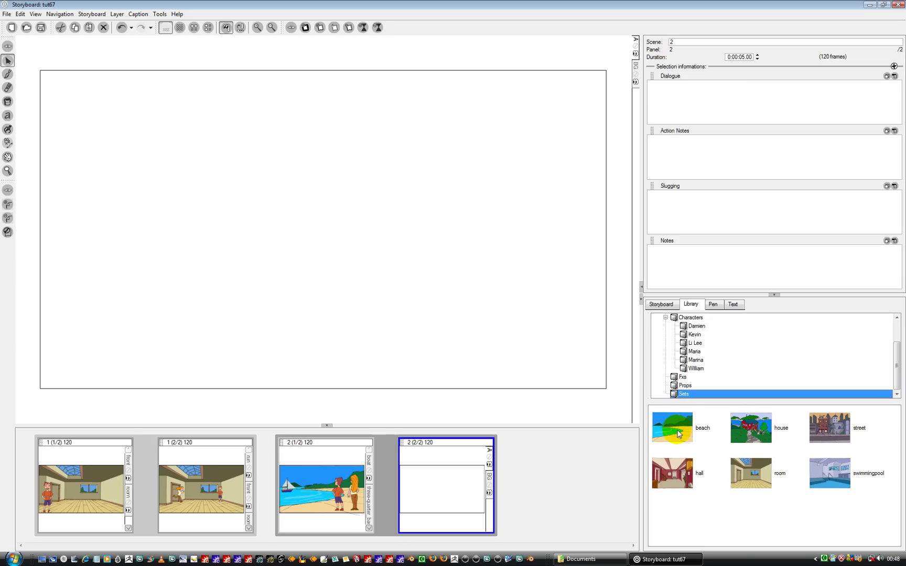
click(679, 433)
drag(687, 438, 404, 329)
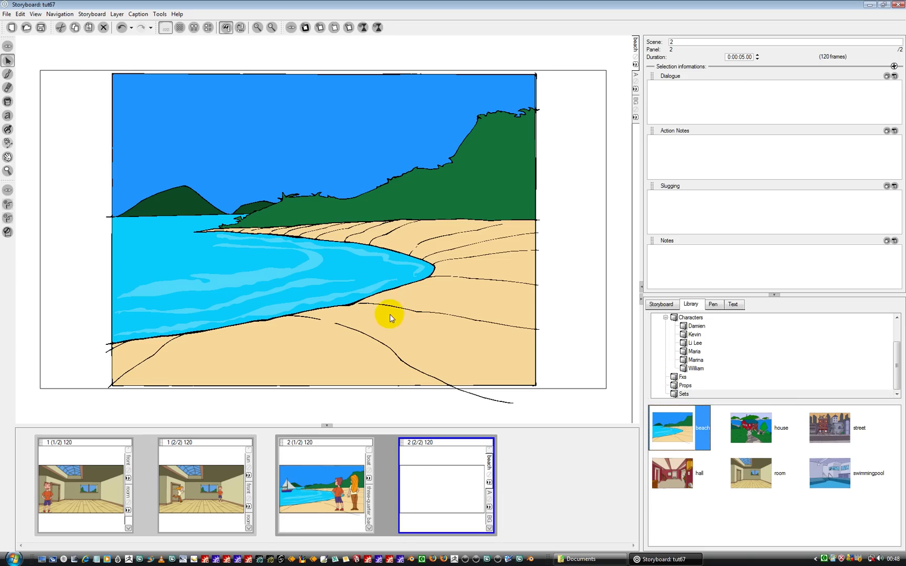
Step: Stretch the beach set horizontally in both directions to span the full width of the camera frame
mouse_move(85, 70)
mouse_down()
mouse_move(161, 57)
mouse_move(585, 63)
mouse_move(624, 170)
mouse_move(642, 302)
mouse_move(489, 423)
mouse_move(224, 444)
mouse_move(14, 420)
mouse_move(7, 288)
mouse_move(94, 6)
mouse_move(206, 42)
mouse_up()
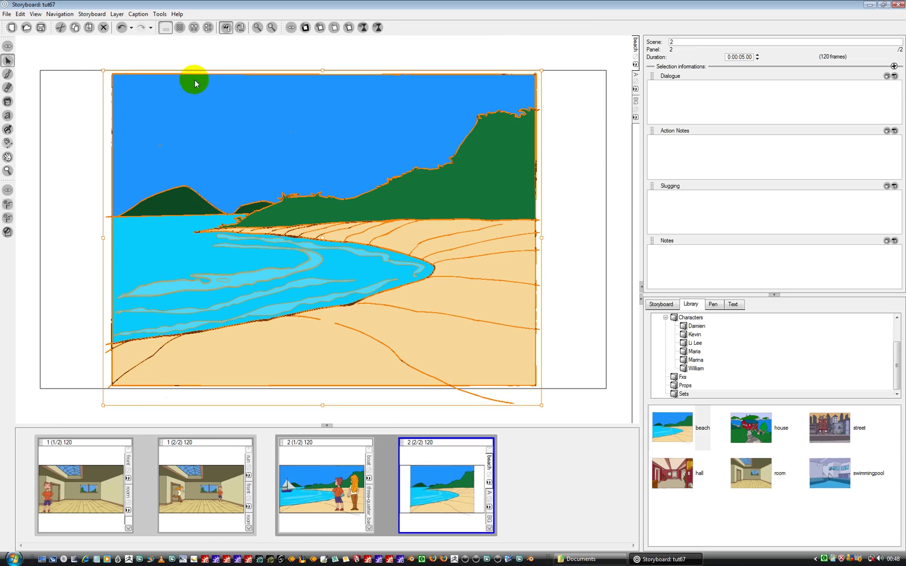
mouse_move(101, 71)
mouse_down()
mouse_move(44, 60)
mouse_move(30, 71)
mouse_move(42, 74)
mouse_up()
click(242, 146)
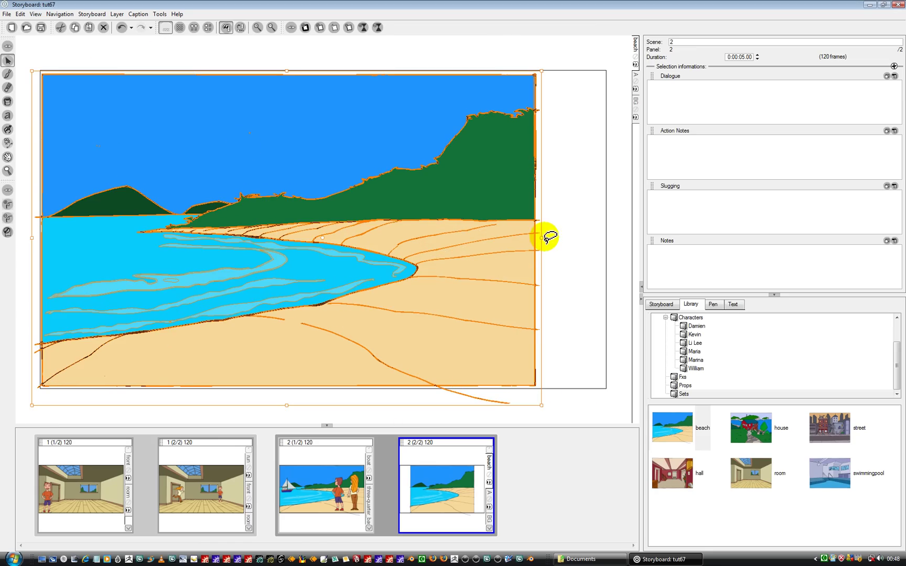
drag(546, 239, 621, 240)
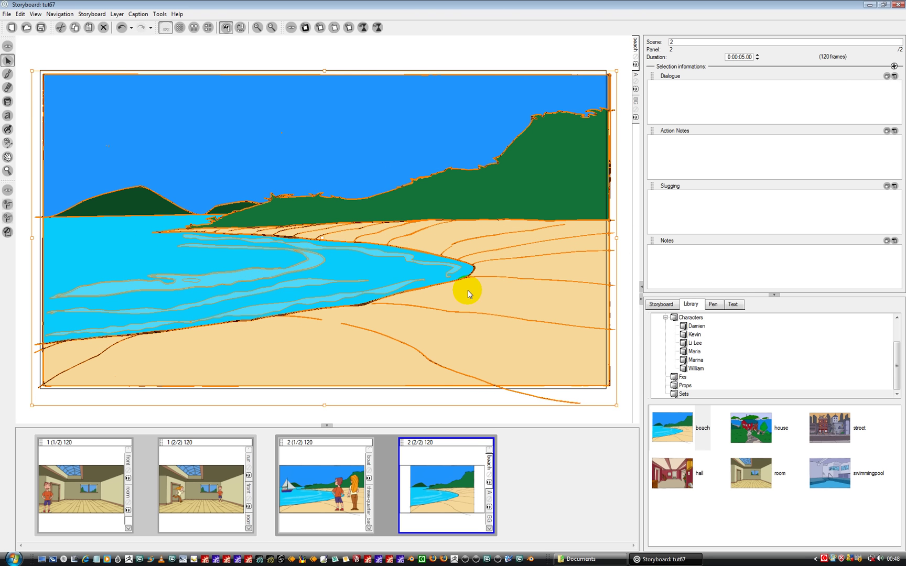
Step: Enlarge the beach set beyond the camera frame on all sides for a closer view of the shoreline
mouse_move(33, 71)
mouse_down()
mouse_move(6, 45)
mouse_move(1, 2)
mouse_up()
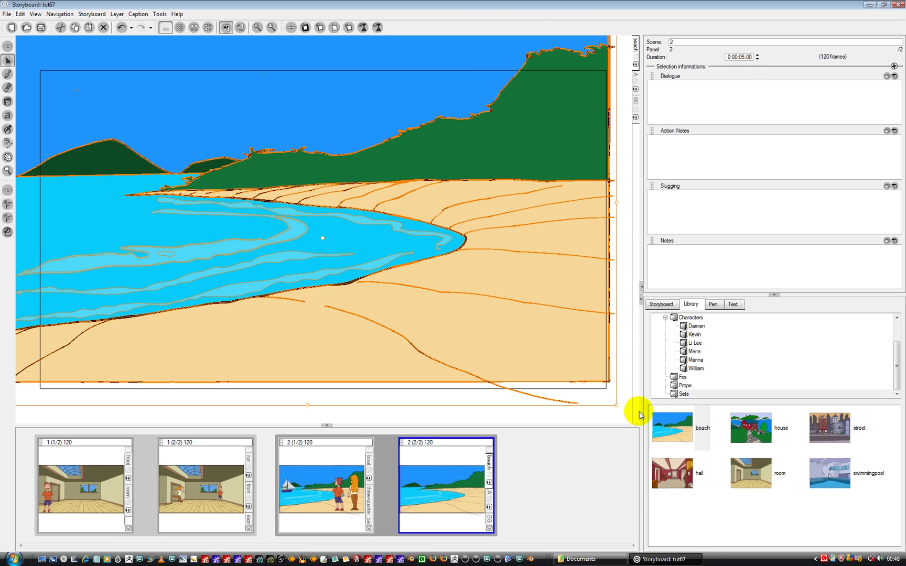
drag(616, 406, 732, 502)
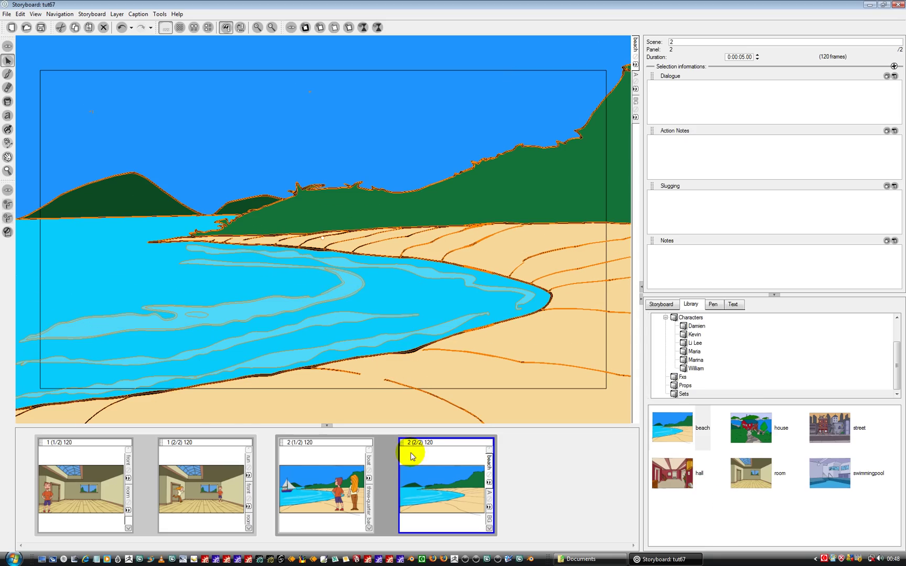
click(443, 462)
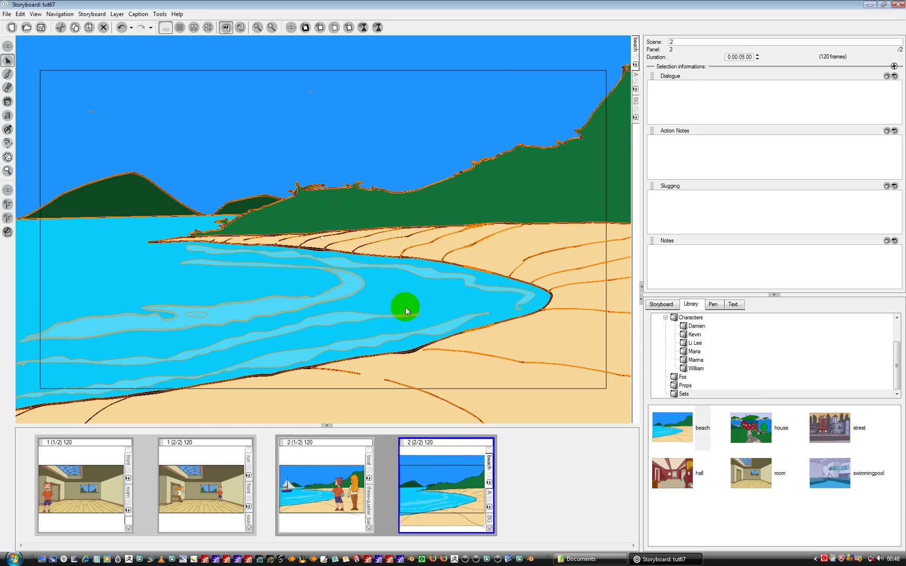
Step: Place Marina's front pose from the library's Characters folder on the water in the second beach panel
click(694, 351)
click(695, 359)
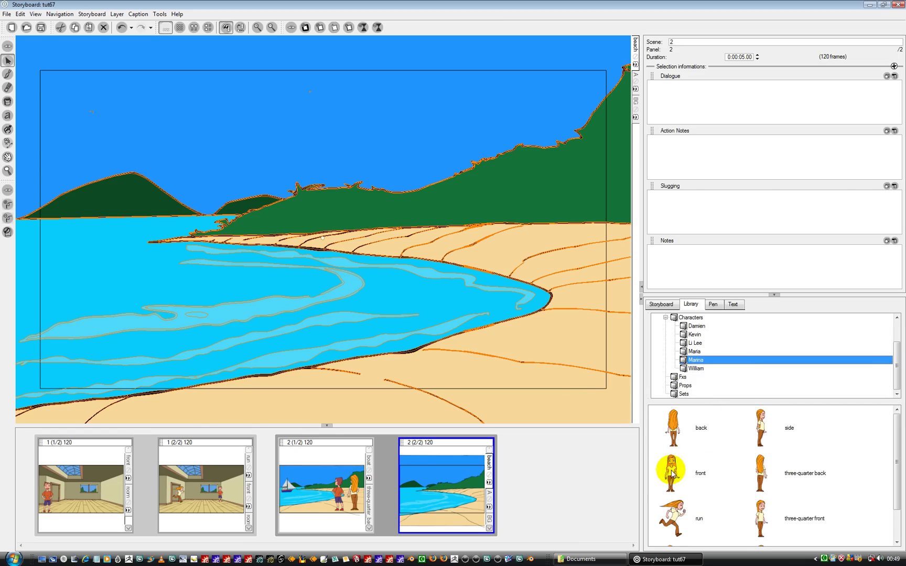
drag(671, 472, 260, 278)
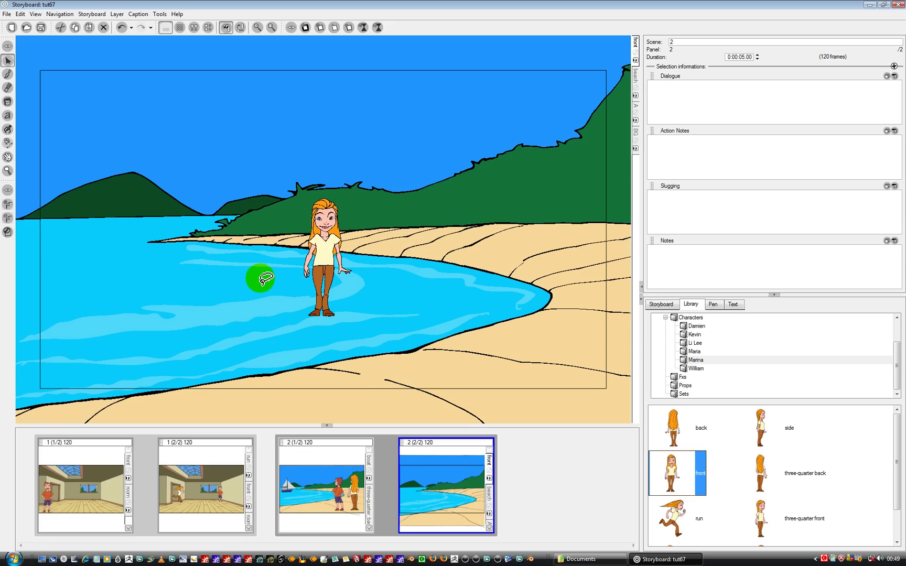
Step: Enlarge Marina to more than twice her size, narrow her slightly, and move her to the far left of the shot
click(324, 234)
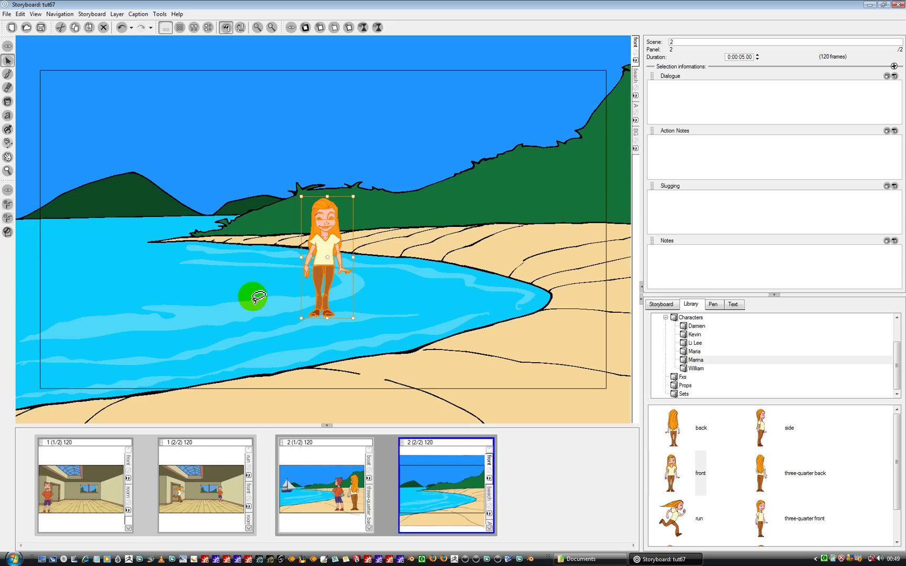
drag(253, 297, 326, 126)
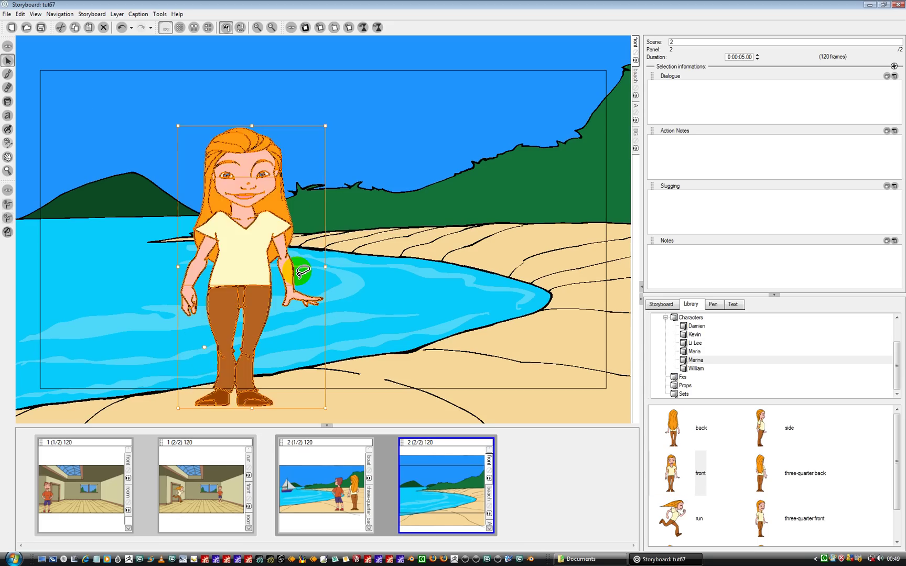
drag(325, 266, 304, 267)
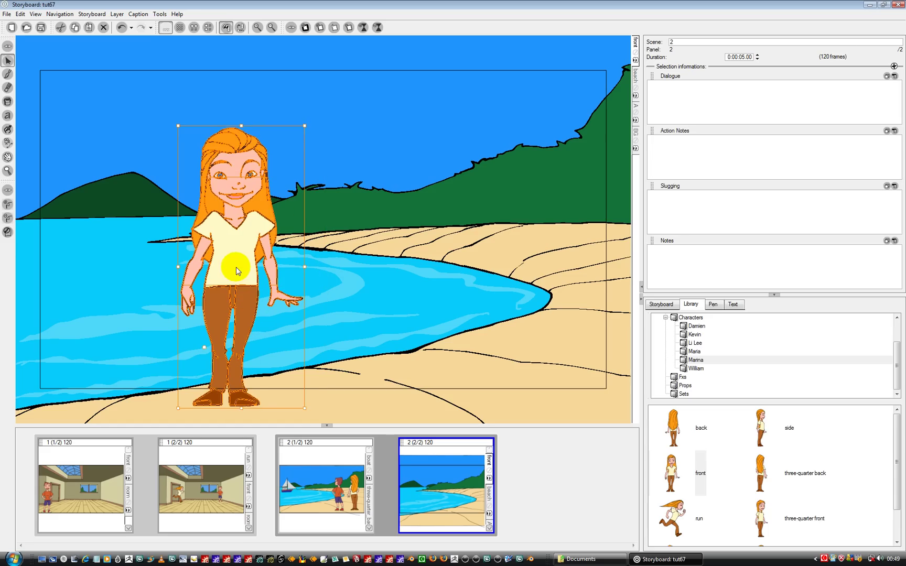
drag(237, 270, 140, 278)
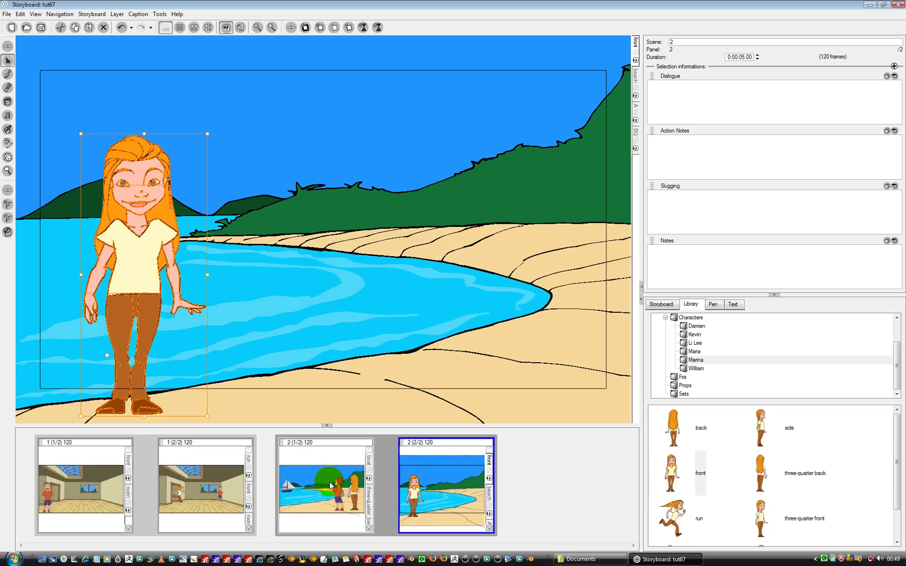
click(449, 488)
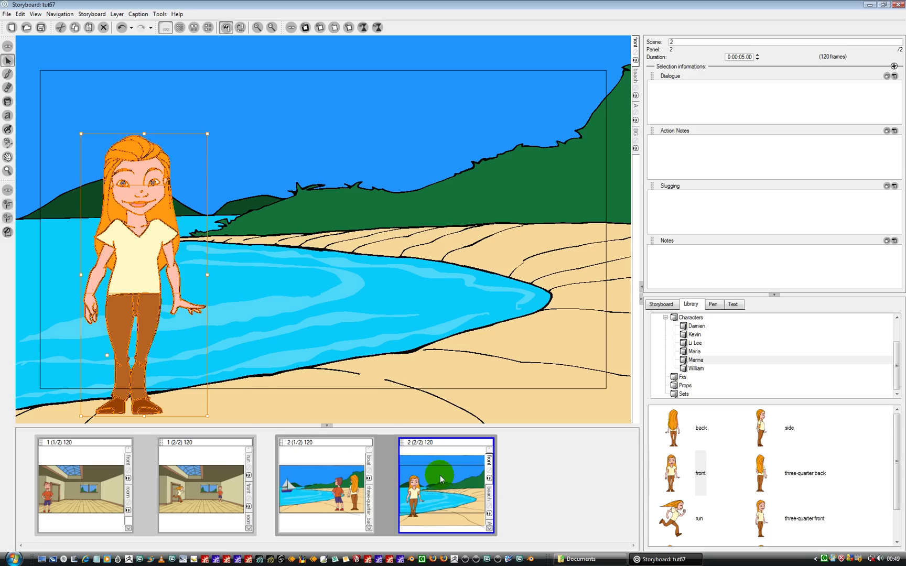
Step: Select both panels of scene 2 and split them into two separate scenes
click(312, 488)
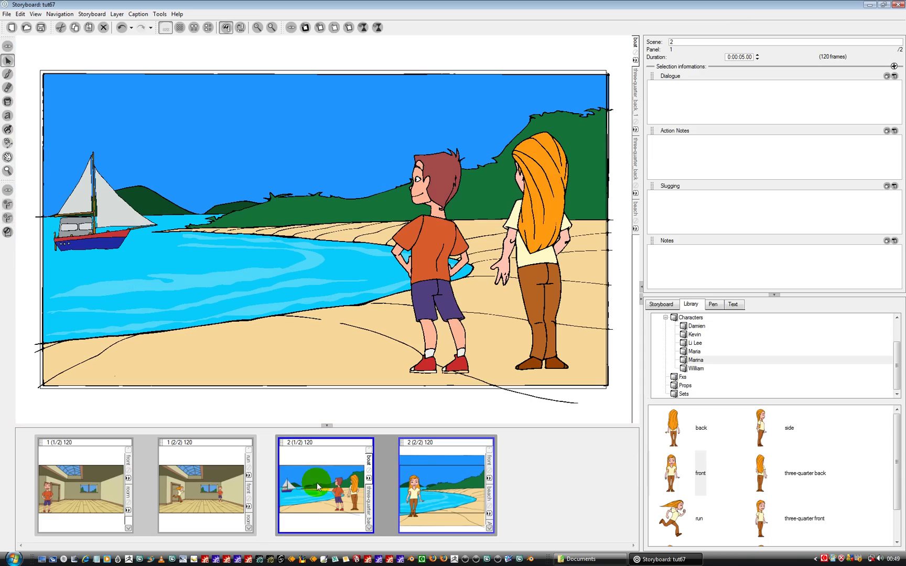
click(85, 17)
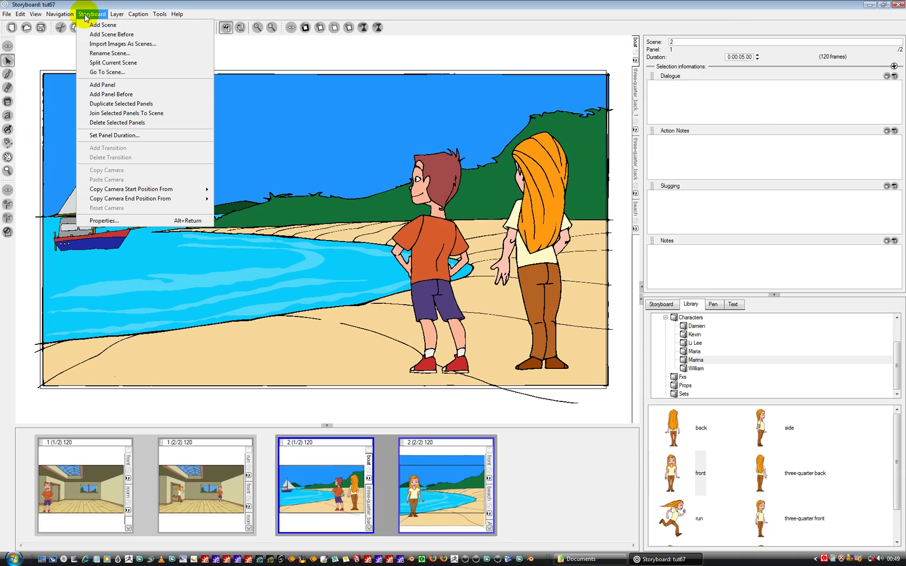
click(122, 64)
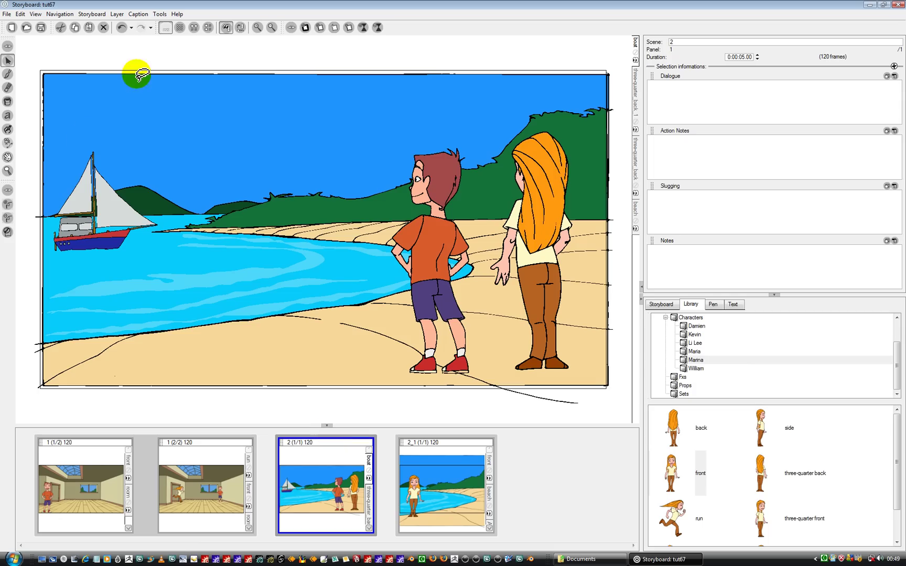
Step: Show all panels in the overview workspace and move scene 2_1 with Marina alone ahead of the sailboat scene
click(180, 27)
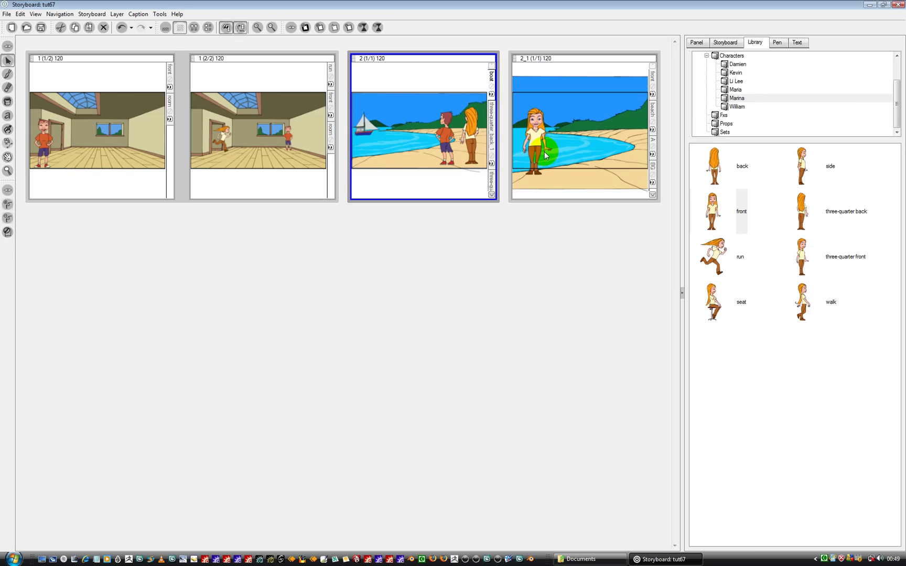
click(564, 118)
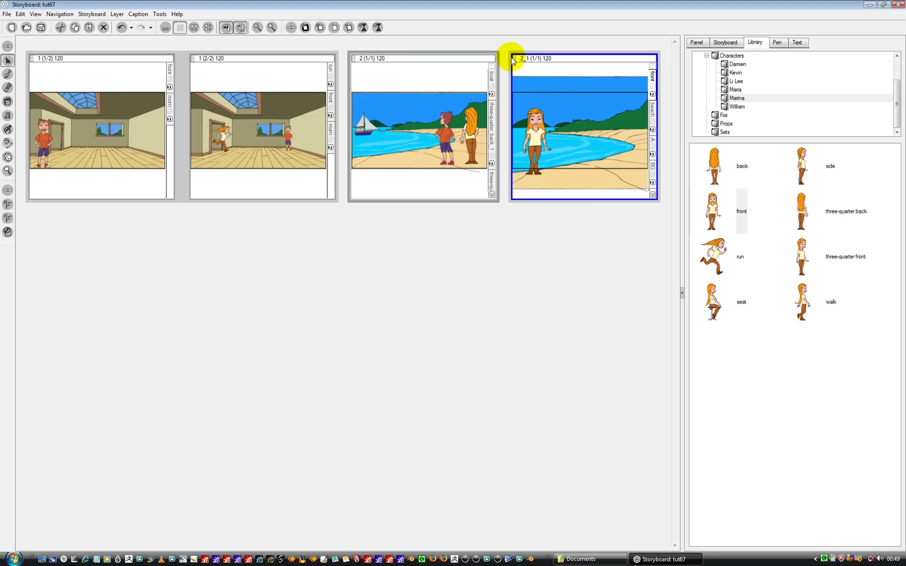
drag(513, 59, 344, 70)
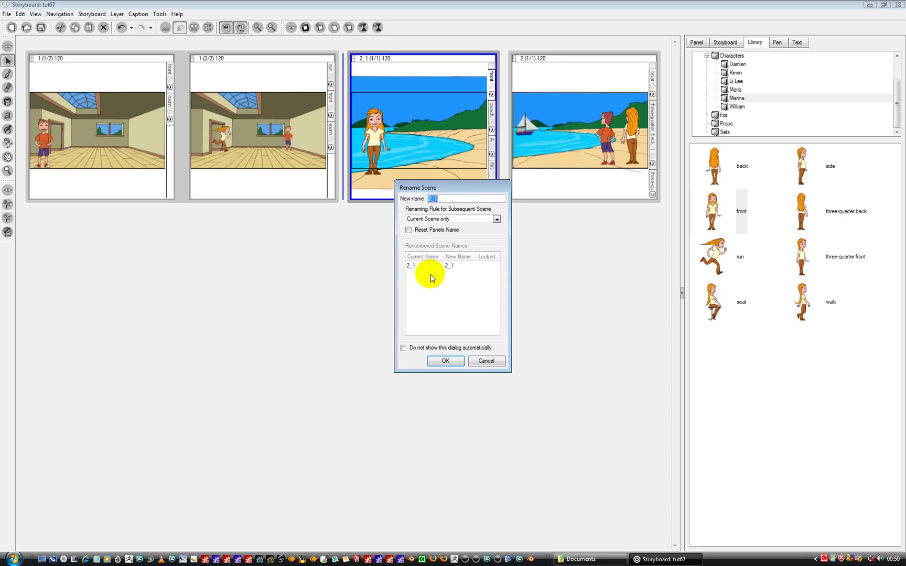
Step: Apply the Renumber Scenes rule, naming the moved scene 2_1 and the sailboat scene 3_1
click(452, 219)
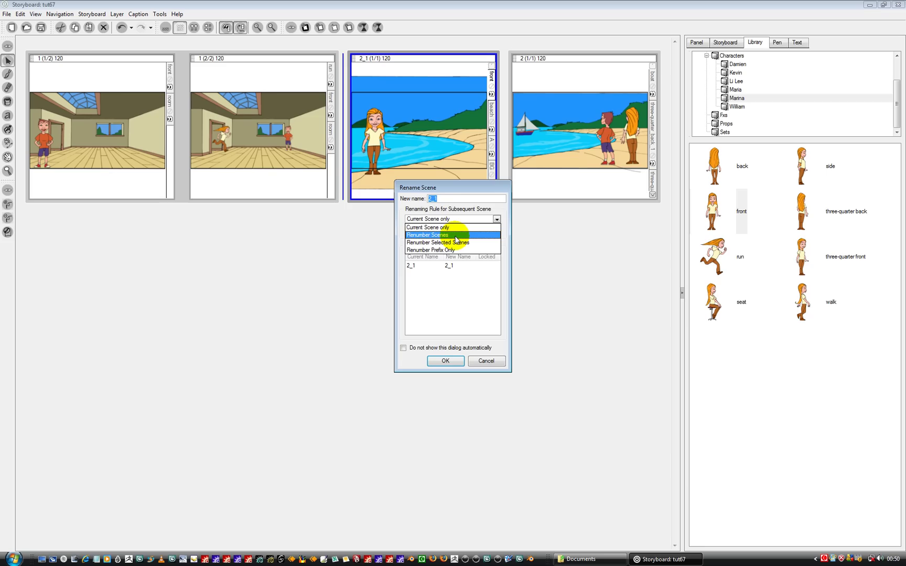
click(455, 235)
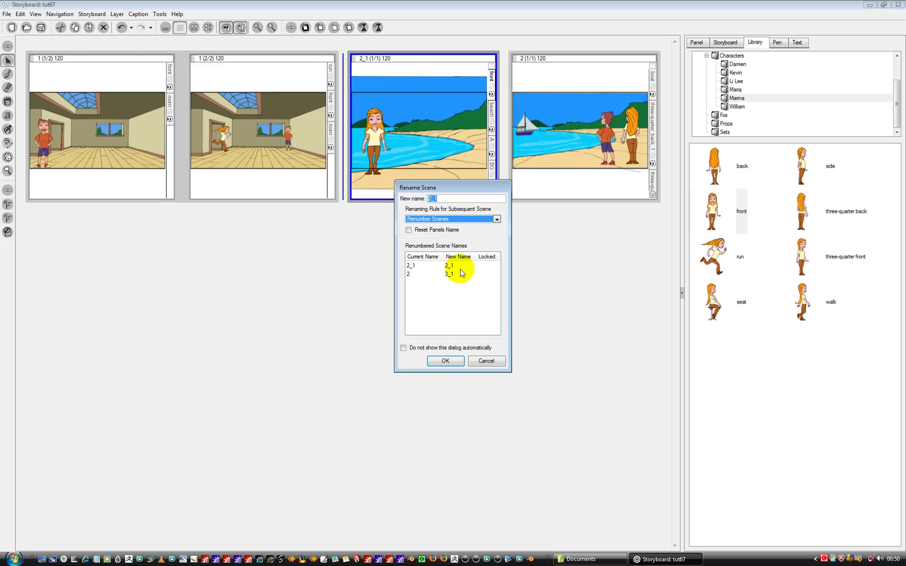
click(441, 361)
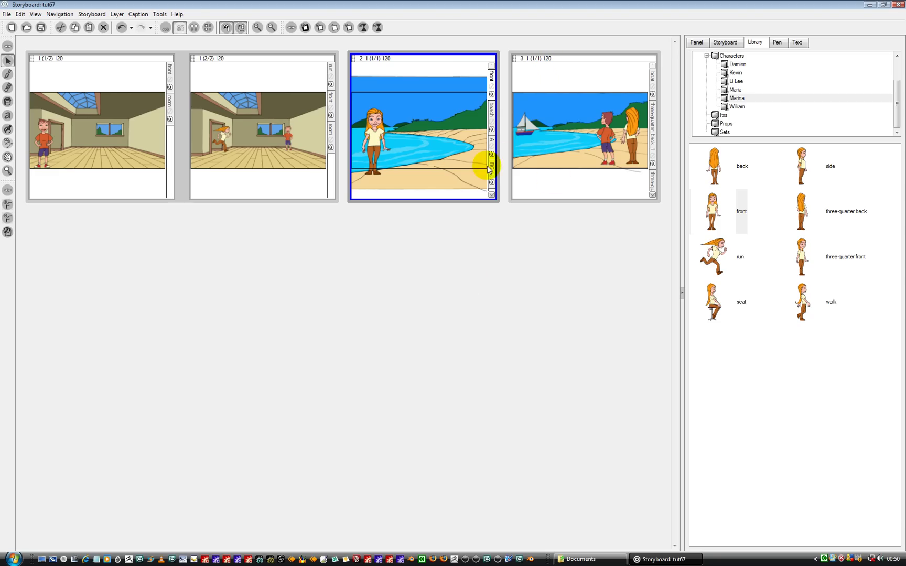
Step: Try the horizontal and vertical workspaces, entering the test dialogue "hgufdud" for scene 1's first panel, and return to the single-panel drawing workspace
click(194, 27)
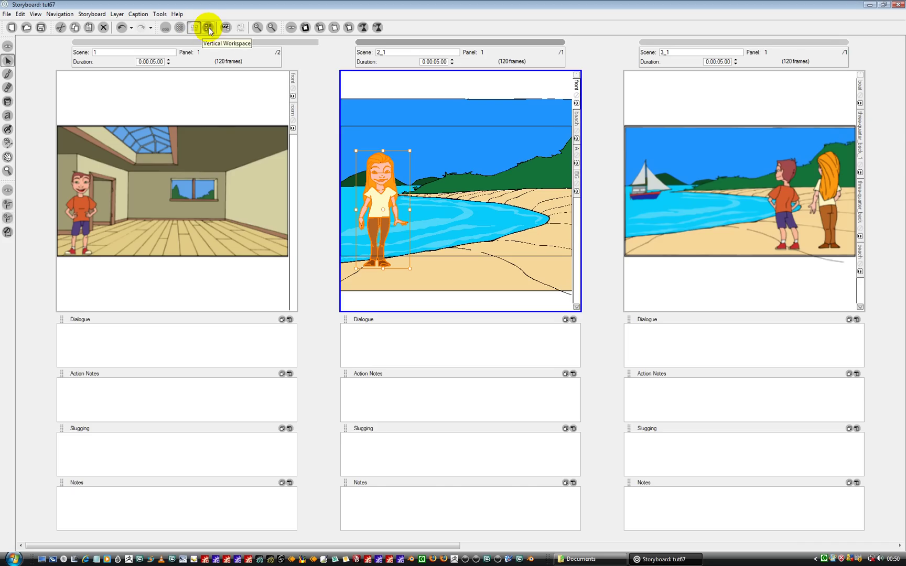
click(208, 27)
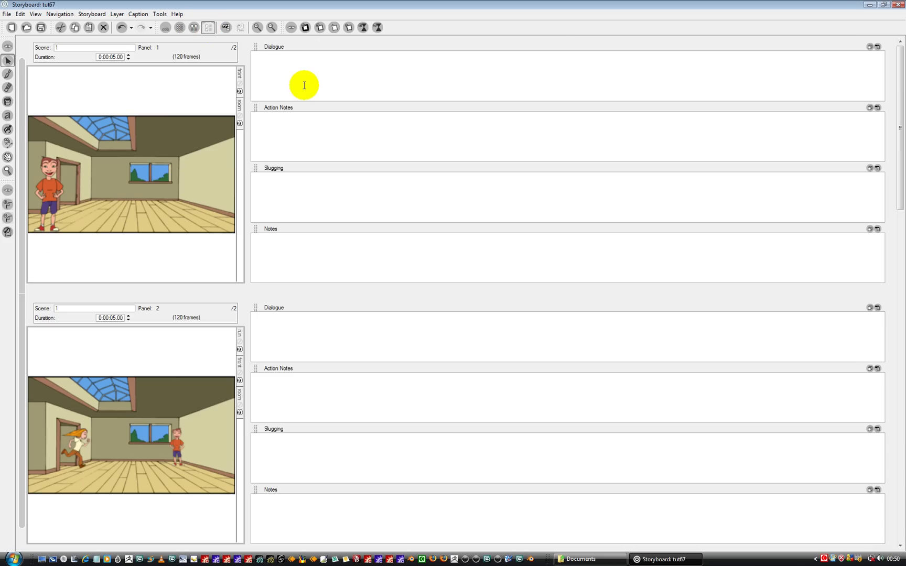
click(303, 68)
text(hgufdud)
click(165, 28)
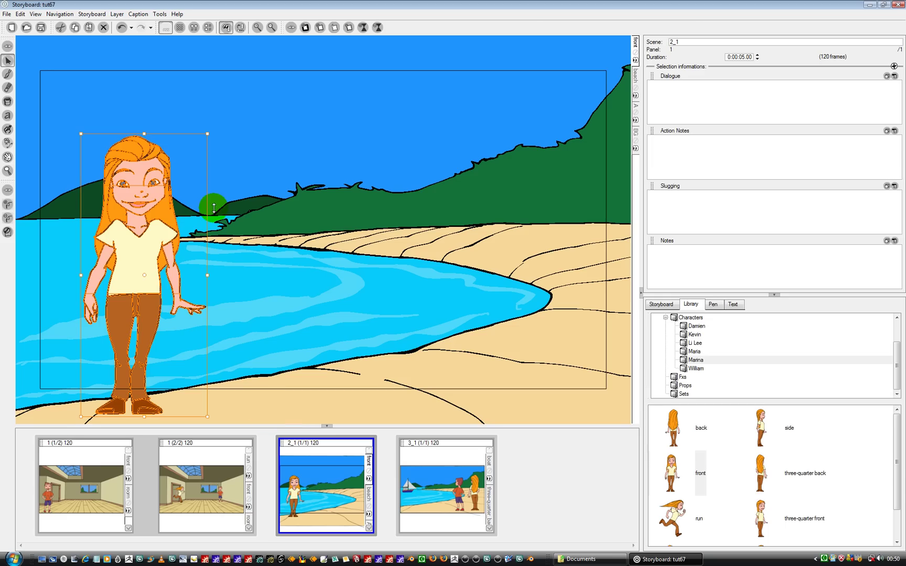
Step: Export all panels to PDF in the 3 Panels Vertical format, overwriting the existing offwolrd_se01.pdf
click(7, 15)
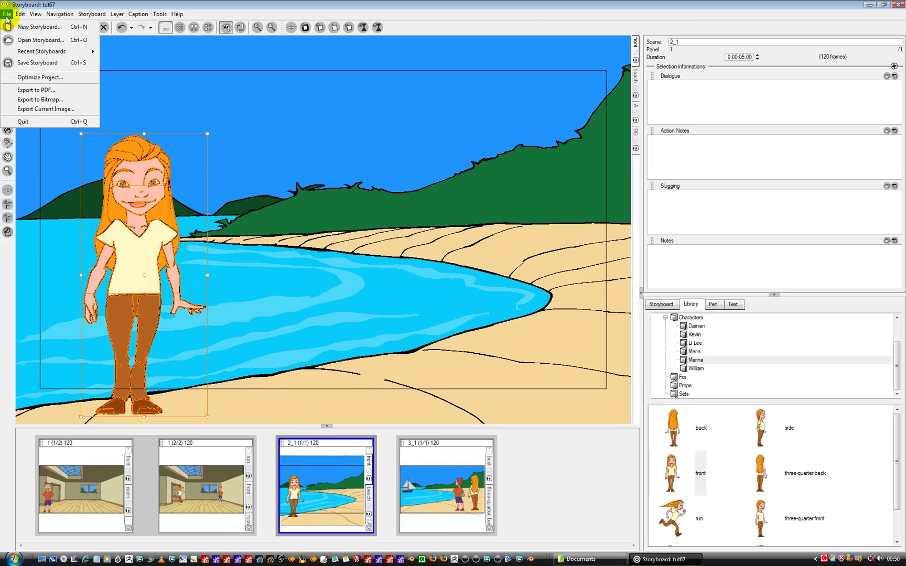
click(59, 90)
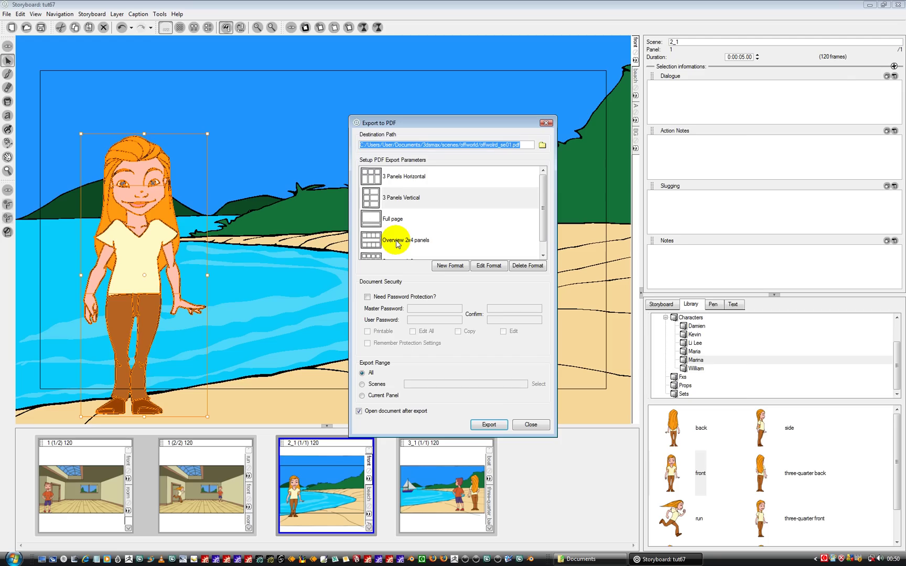
click(374, 203)
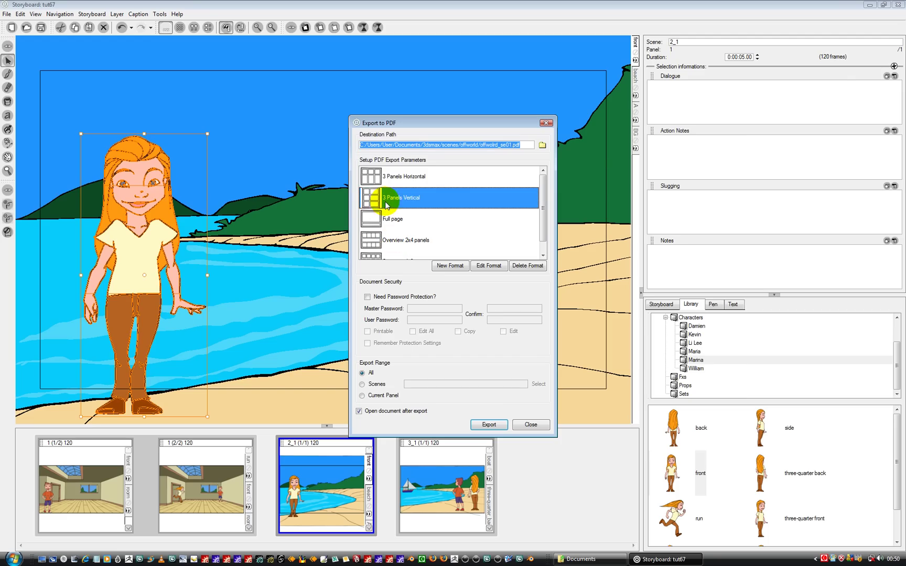
click(488, 424)
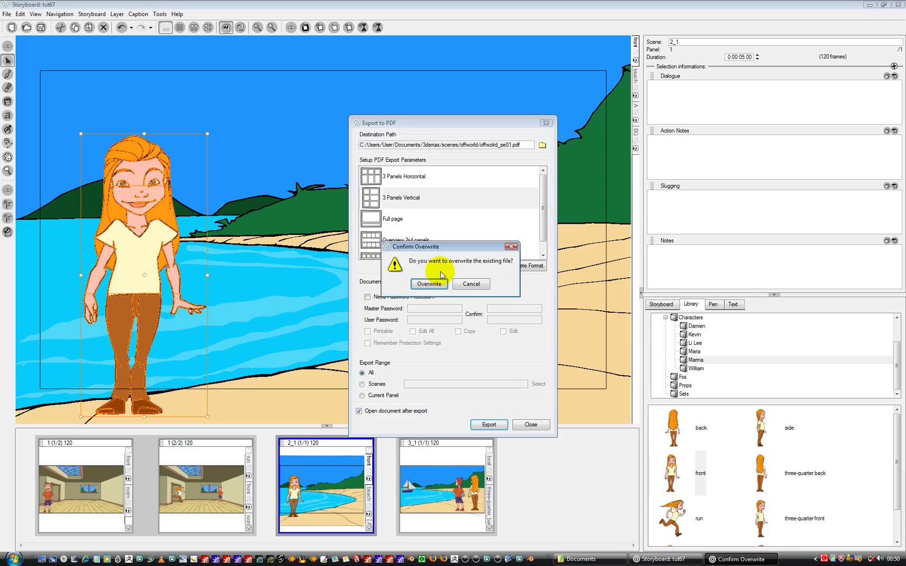
click(427, 284)
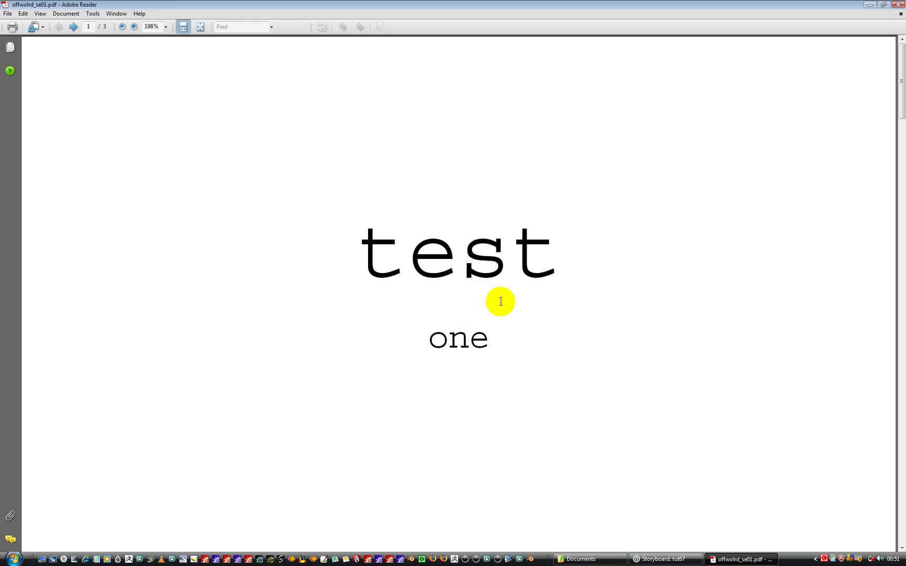
Step: Review the exported storyboard pages in Adobe Reader at full-page view, then minimize the reader to return to the storyboard
click(74, 26)
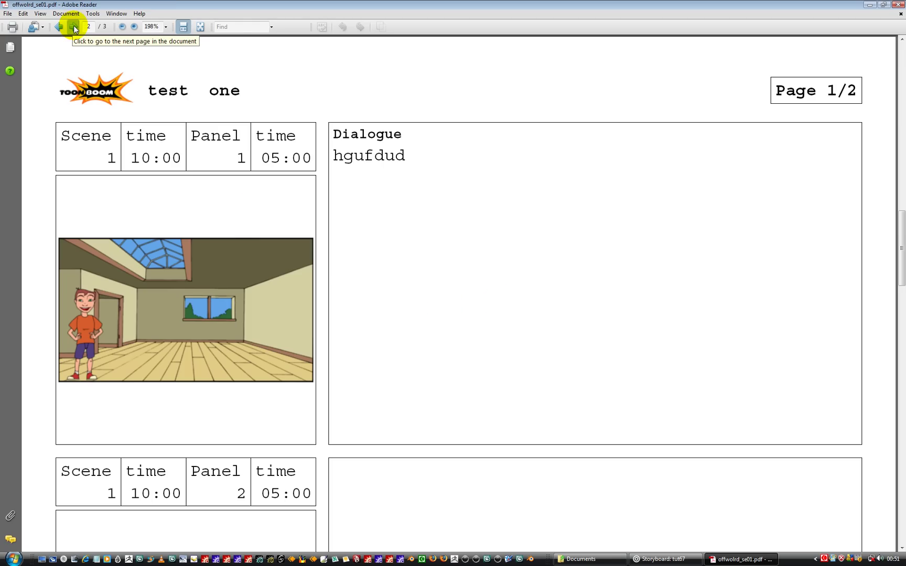
click(200, 27)
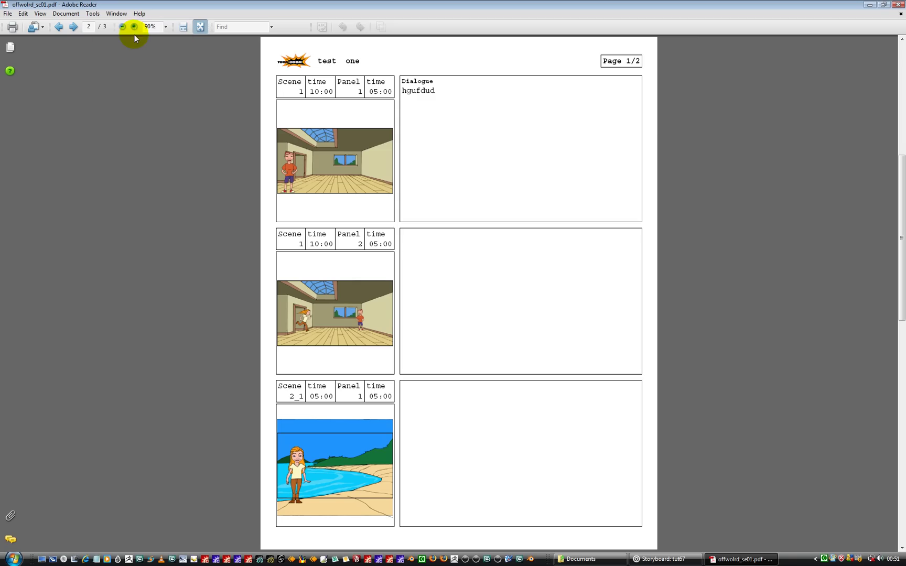
click(73, 29)
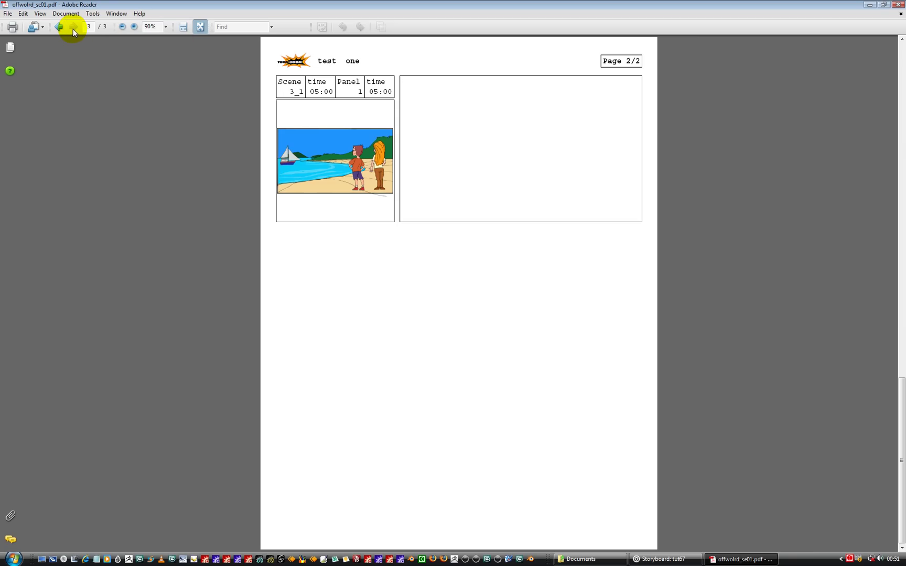
click(63, 29)
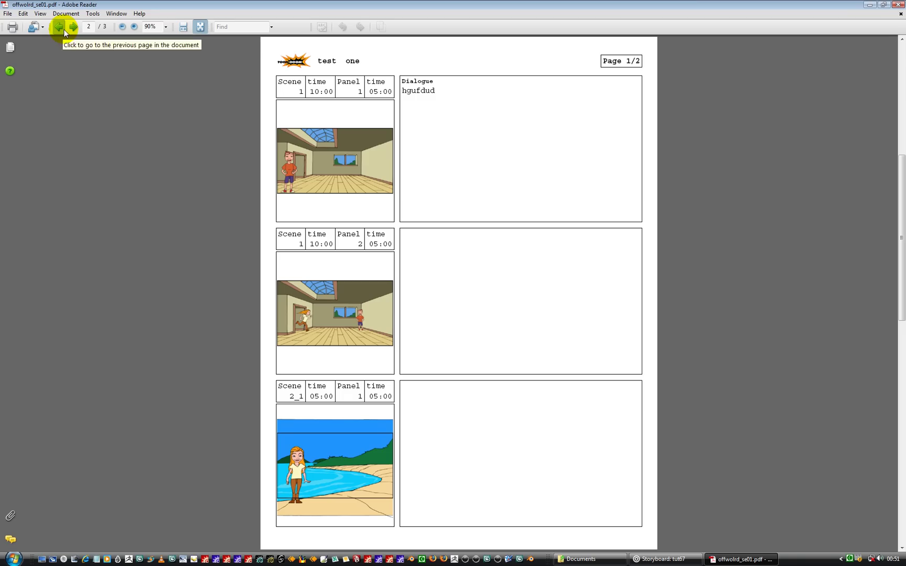
click(870, 6)
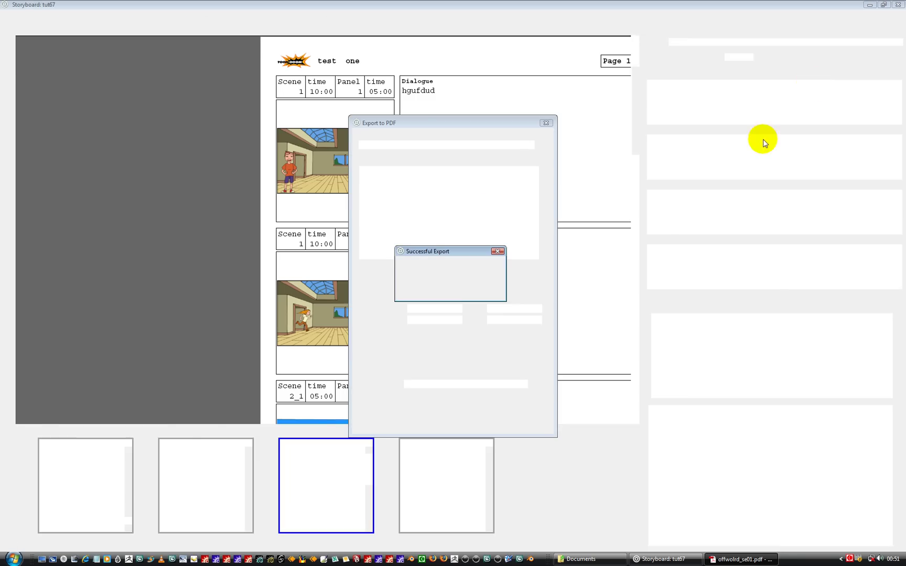
click(849, 556)
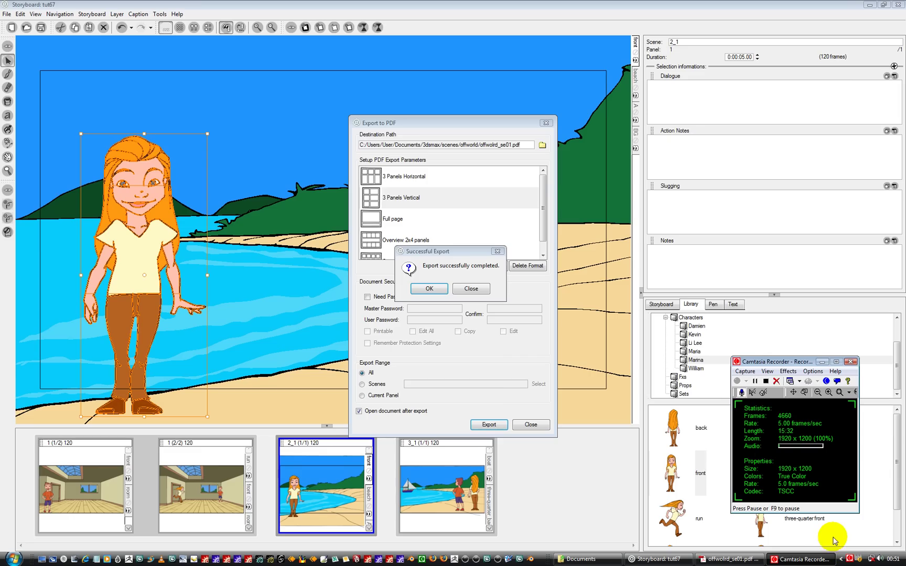